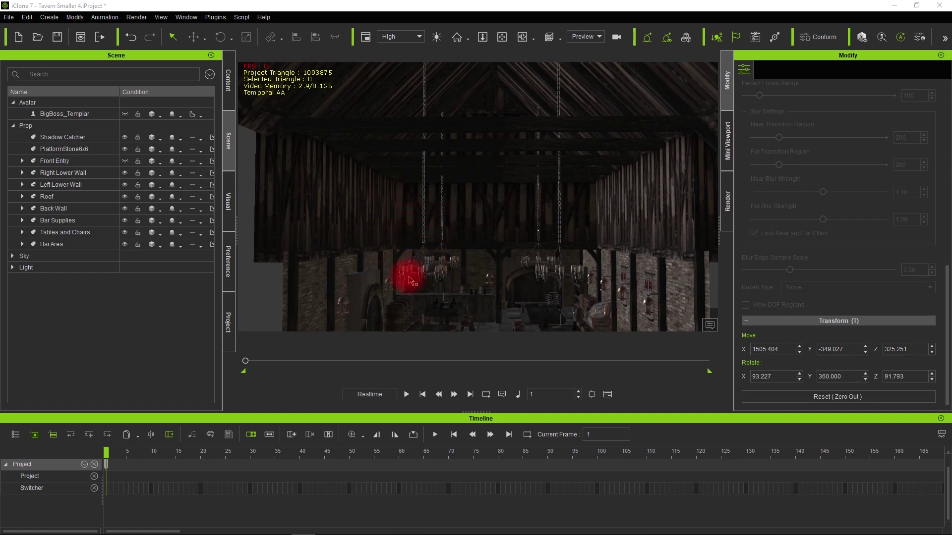
Hide the platform, lower walls, bar supplies, tables and chairs and bar area
scroll(408, 276, "up", 2)
mouse_move(408, 277)
right_mouse_down("alt")
mouse_move(399, 276)
mouse_move(448, 234)
mouse_move(441, 234)
mouse_move(493, 228)
mouse_move(466, 239)
mouse_move(498, 230)
mouse_move(506, 237)
mouse_move(436, 232)
mouse_move(446, 170)
mouse_move(441, 242)
mouse_move(456, 292)
mouse_move(456, 212)
mouse_move(463, 219)
mouse_move(468, 227)
mouse_move(378, 180)
mouse_move(393, 238)
mouse_move(418, 200)
right_mouse_up("alt")
left_click(504, 229)
left_click(128, 151)
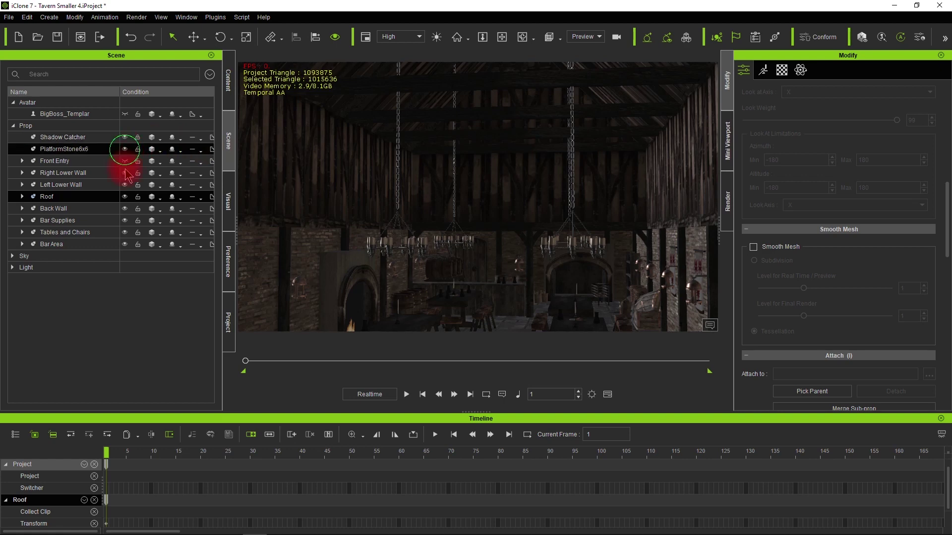
left_click(125, 173)
left_click(125, 185)
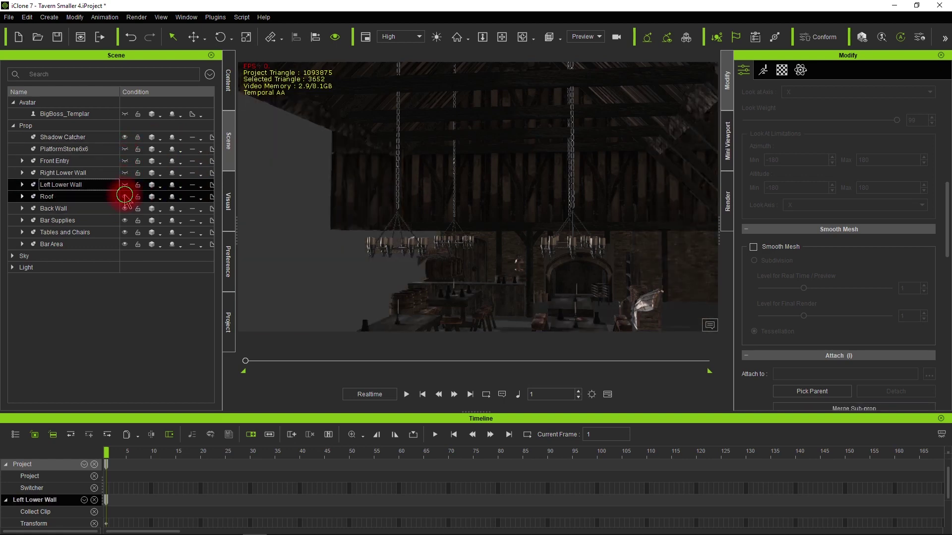
left_click(125, 209)
left_click(125, 221)
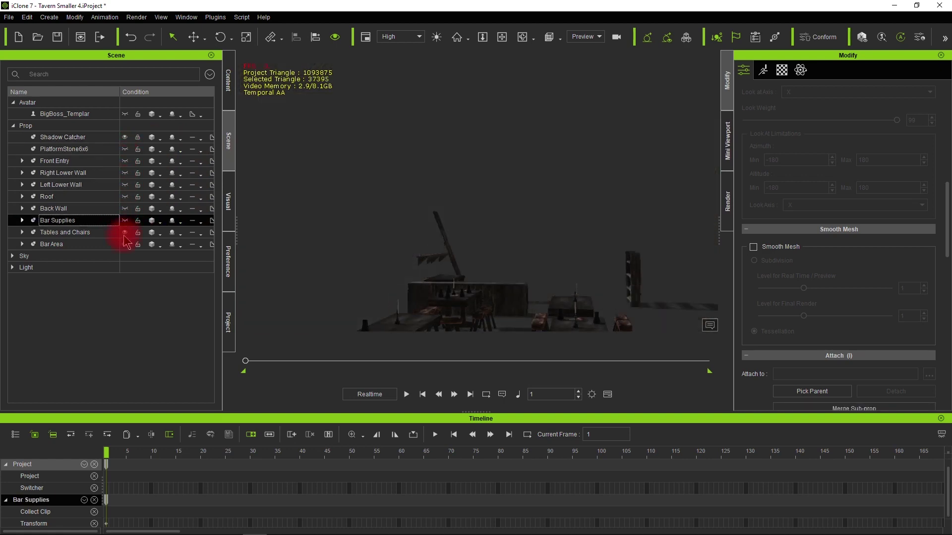
left_click(125, 233)
left_click(125, 244)
Check the PlatformStone6x6 transform, clear the selection and switch to iClone 3DXchange 7
left_click(107, 151)
left_click(309, 516)
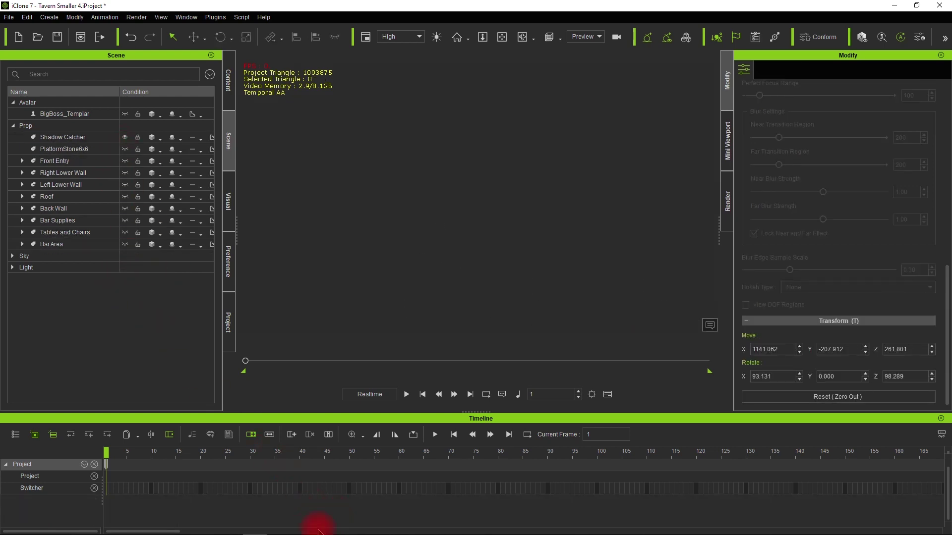
left_click(278, 526)
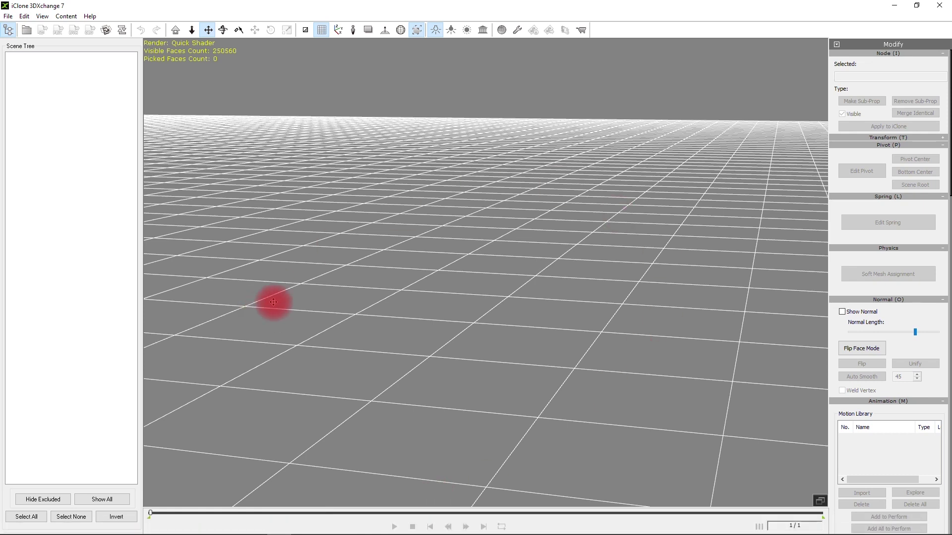
Drag Chandelier.fbx from its source folder into 3DXchange and confirm the FBX import
mouse_move(298, 532)
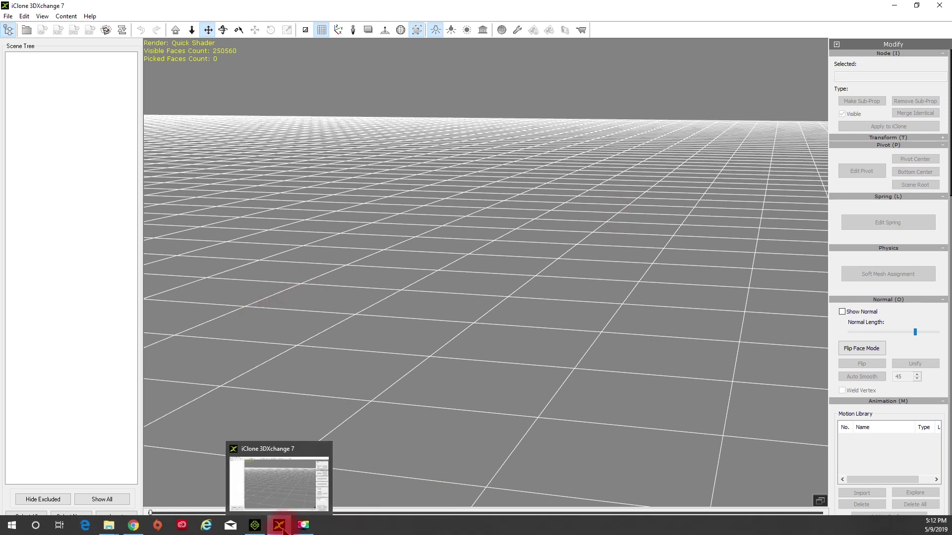
mouse_move(110, 529)
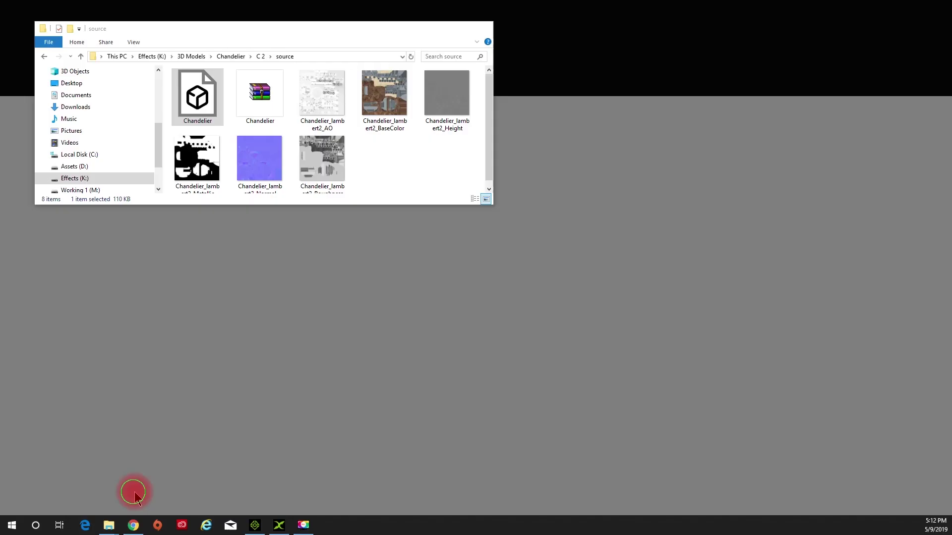
left_click(132, 493)
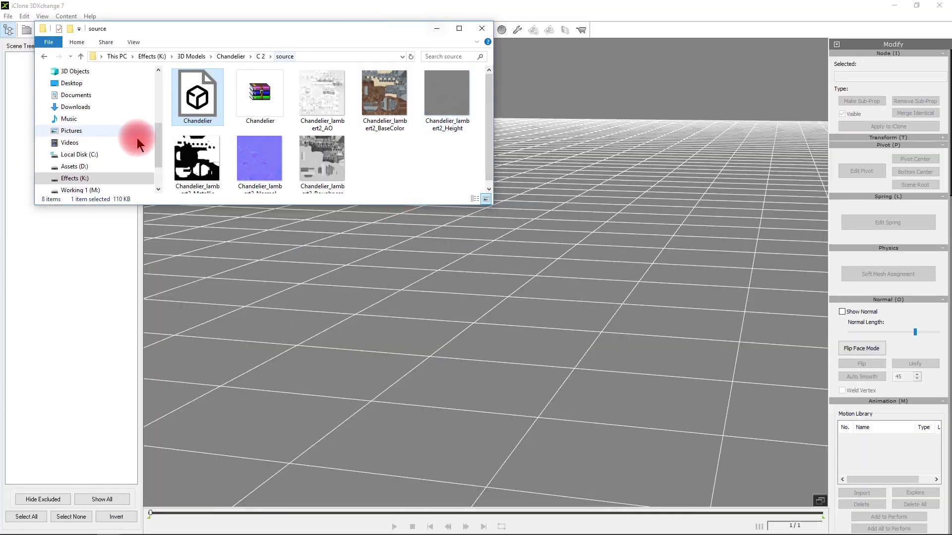
left_click_drag(198, 97, 584, 248)
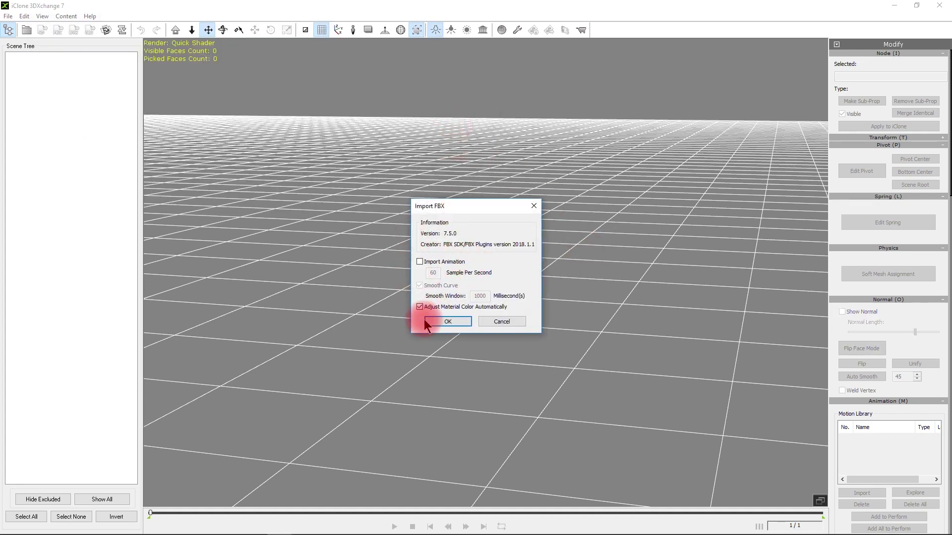
left_click(448, 322)
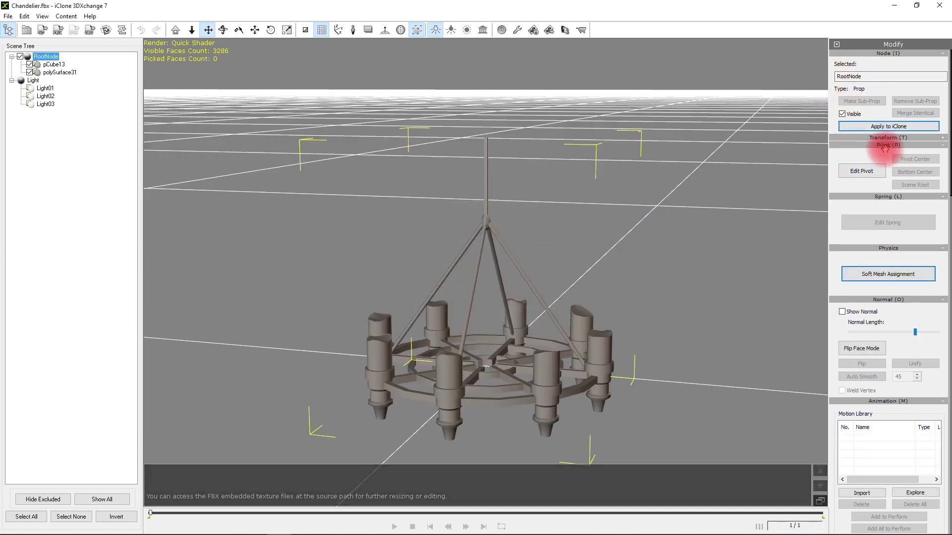
Set the chandelier's pivot to Scene Root, then apply it to the iClone 7 project
left_click(861, 172)
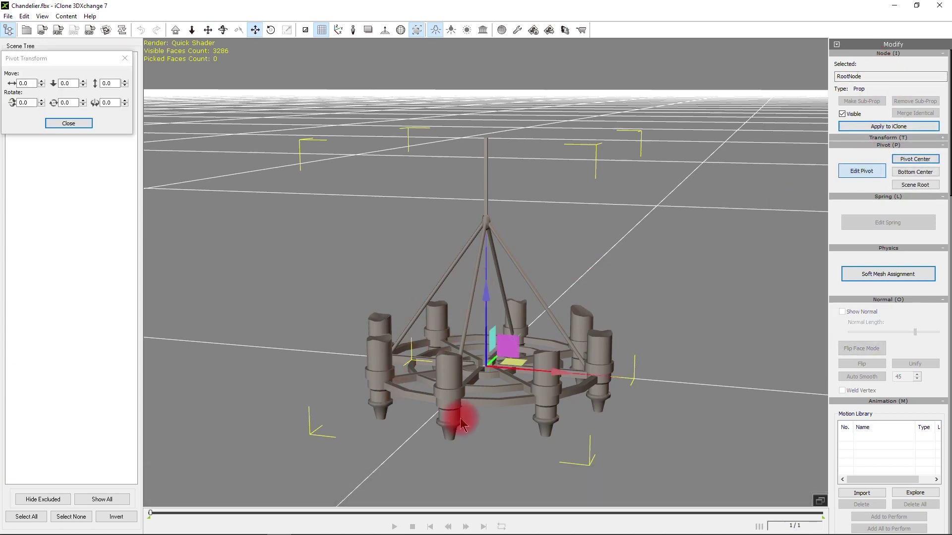
left_click(915, 161)
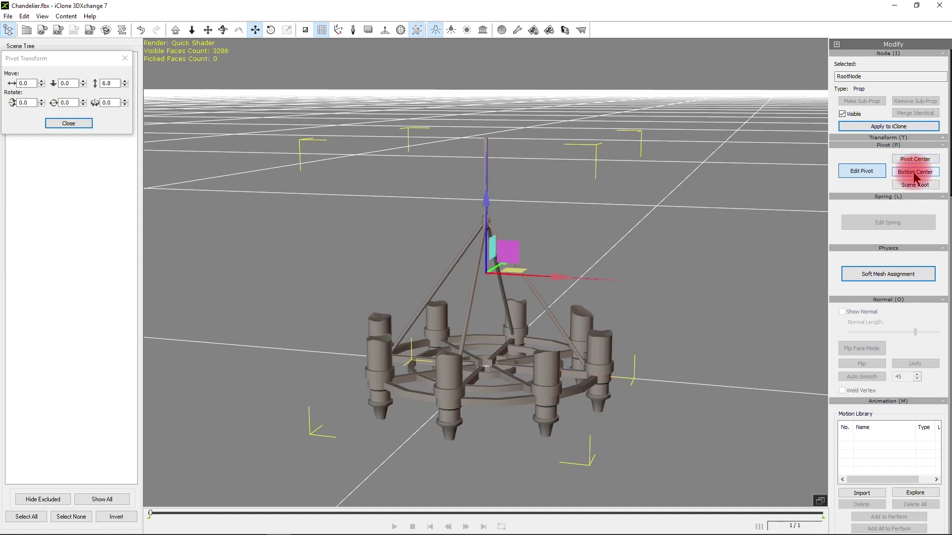
left_click(915, 172)
left_click(915, 185)
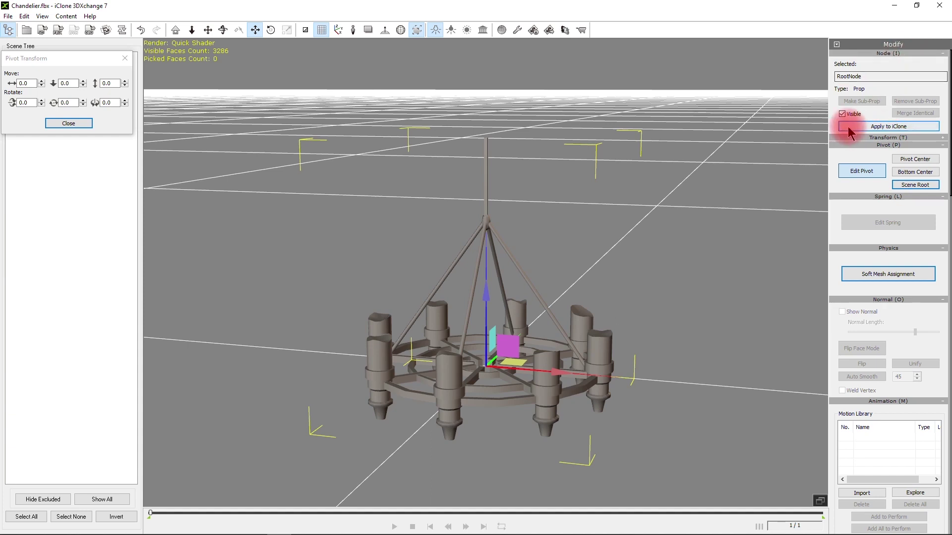
left_click(880, 130)
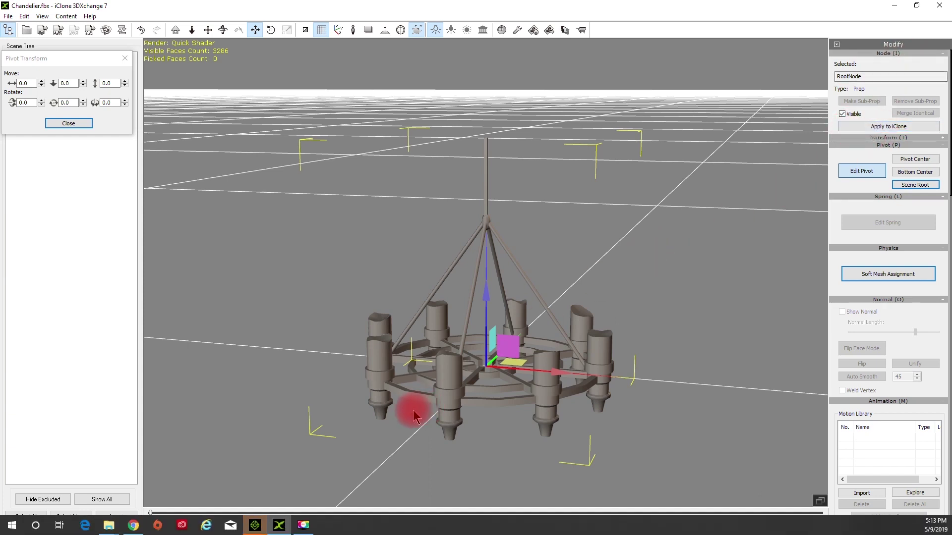
left_click(253, 524)
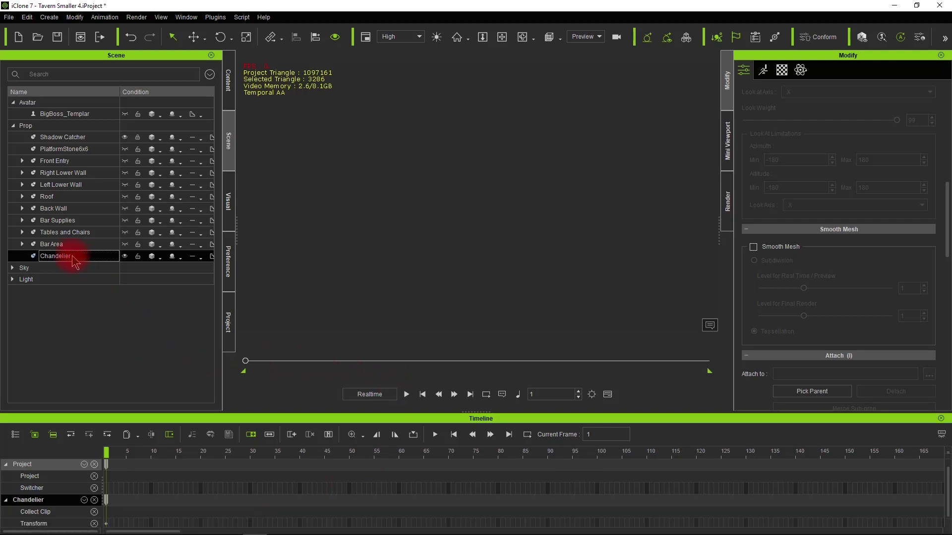
Frame the Chandelier in the viewport and check the Custom Prop library
key("f")
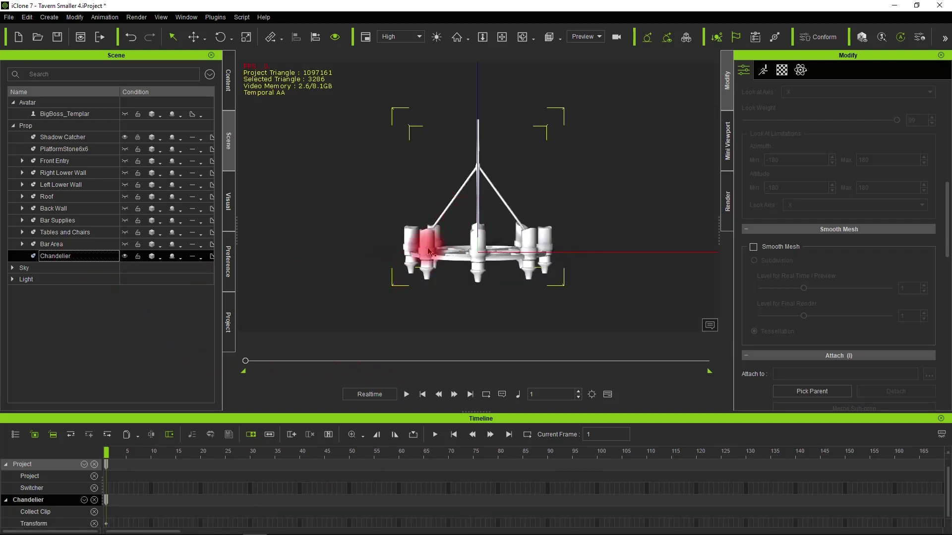
left_click(57, 341)
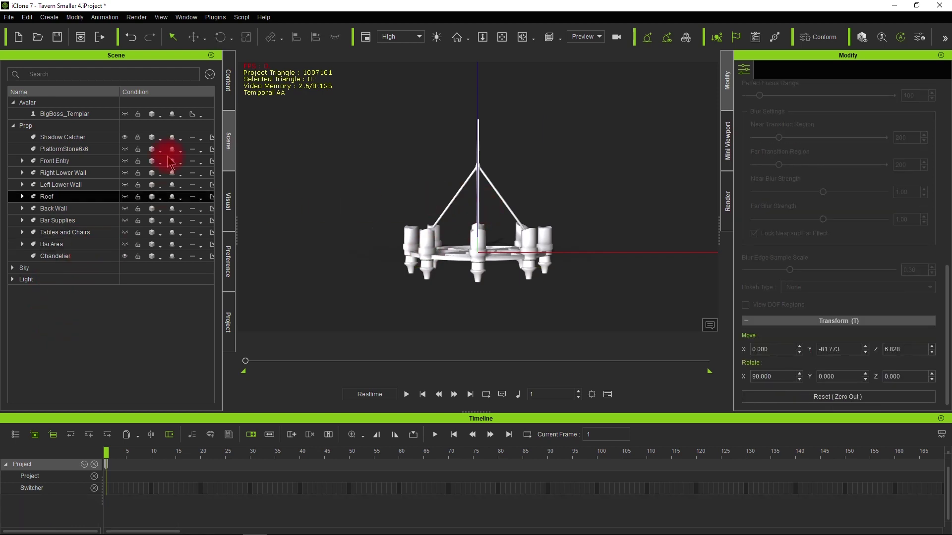
left_click(229, 82)
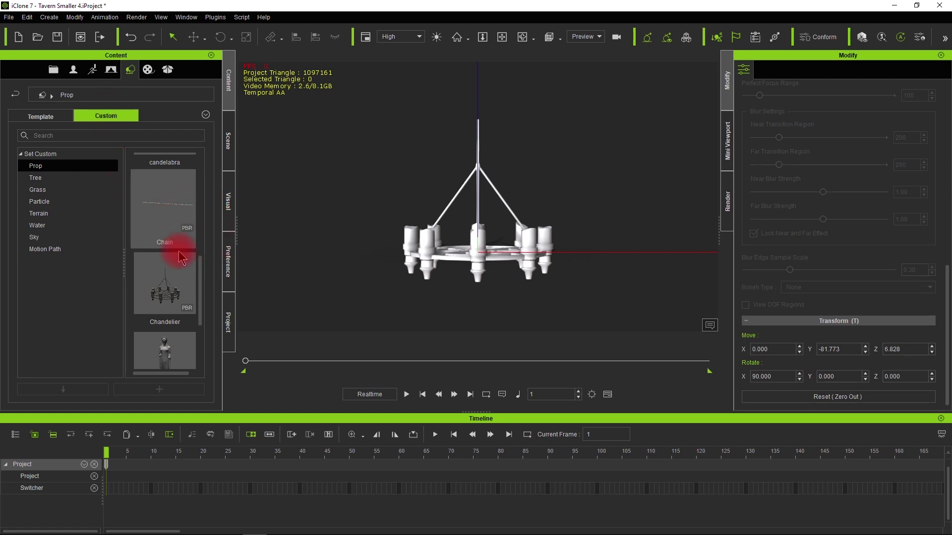
left_click(228, 154)
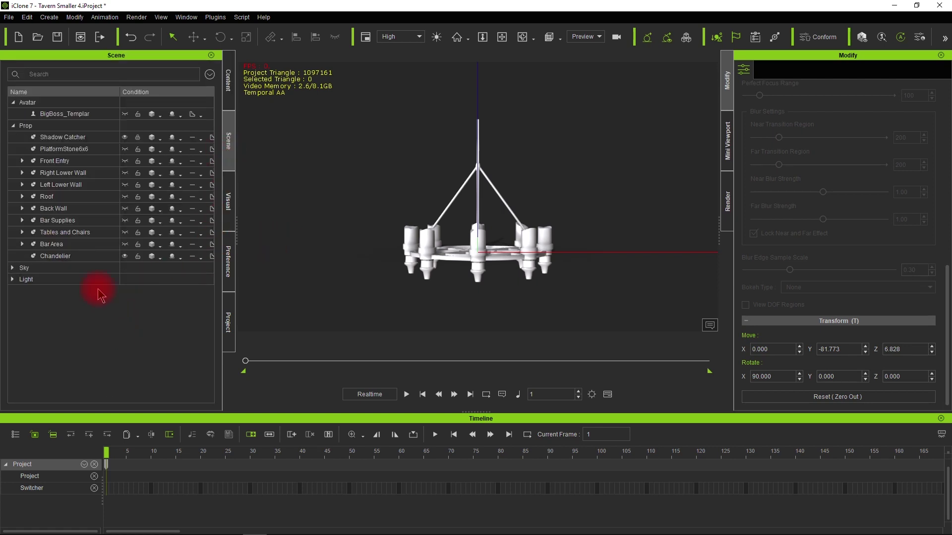
Select the Chandelier and show the Move gizmo on it
left_click(75, 262)
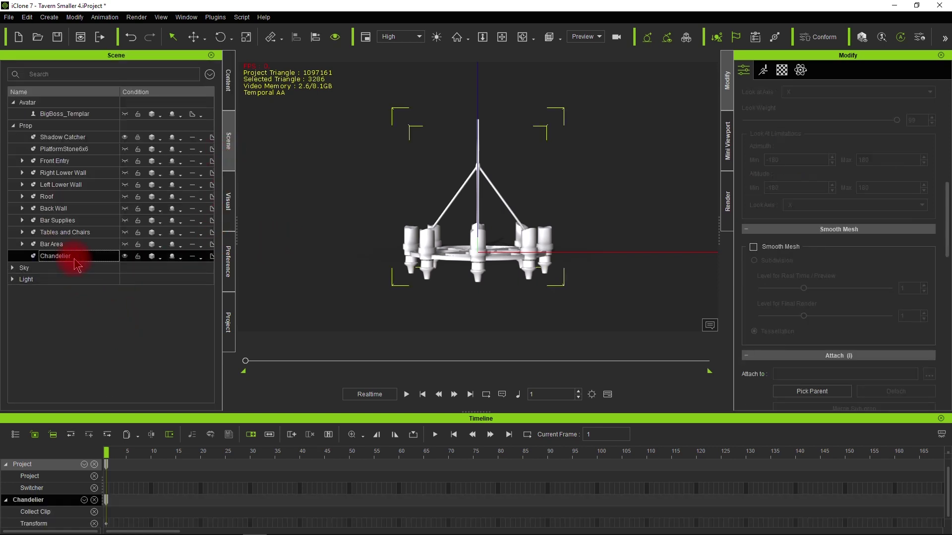
left_click(194, 36)
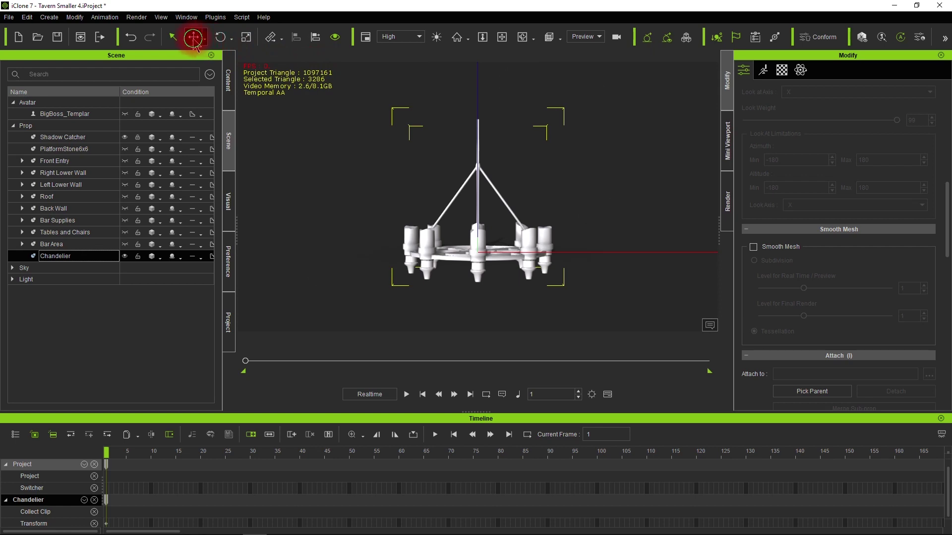
left_click(452, 211)
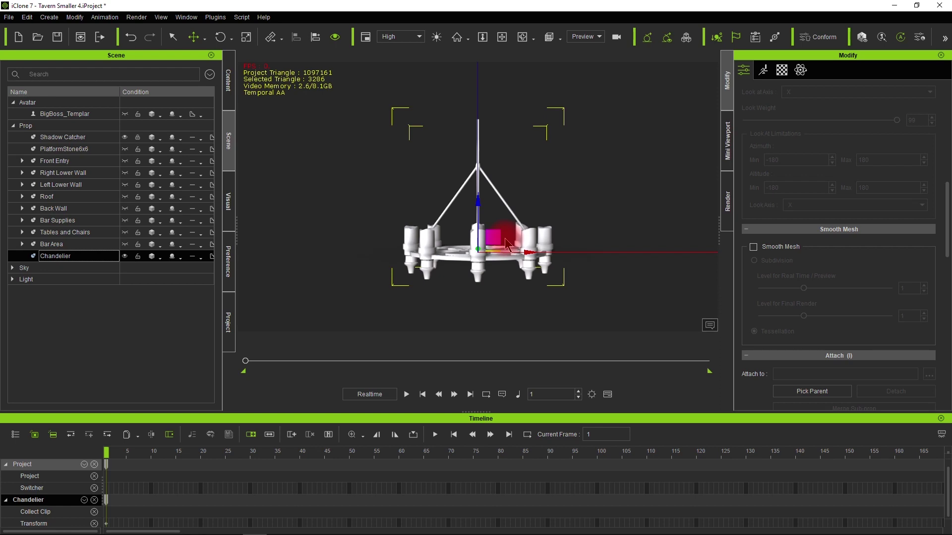
left_click(146, 328)
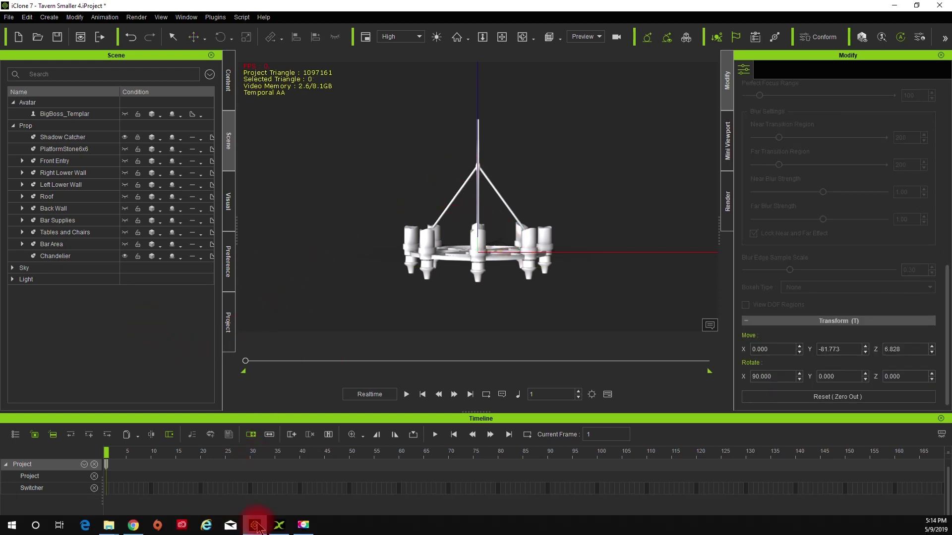
Load Chain.obj into 3DXchange, discarding the chandelier without exporting it
left_click(279, 530)
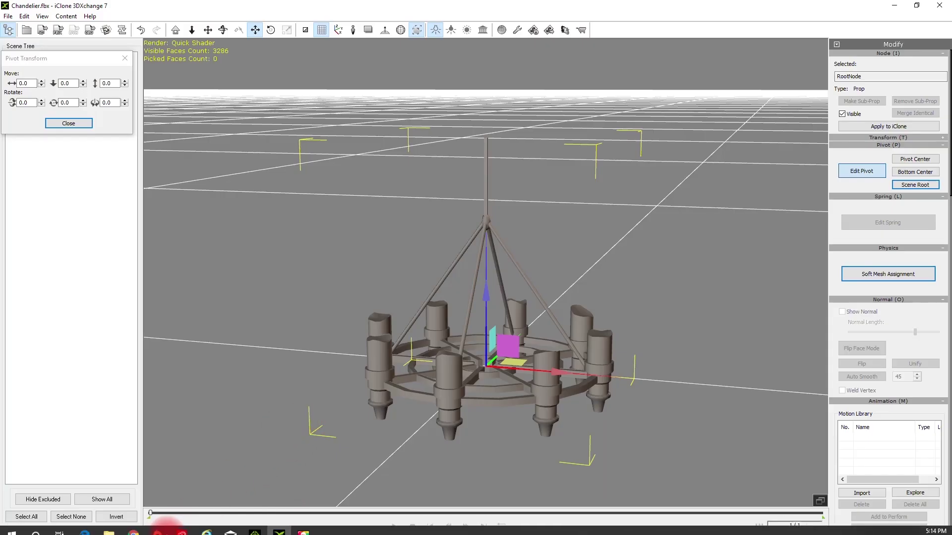
left_click(110, 526)
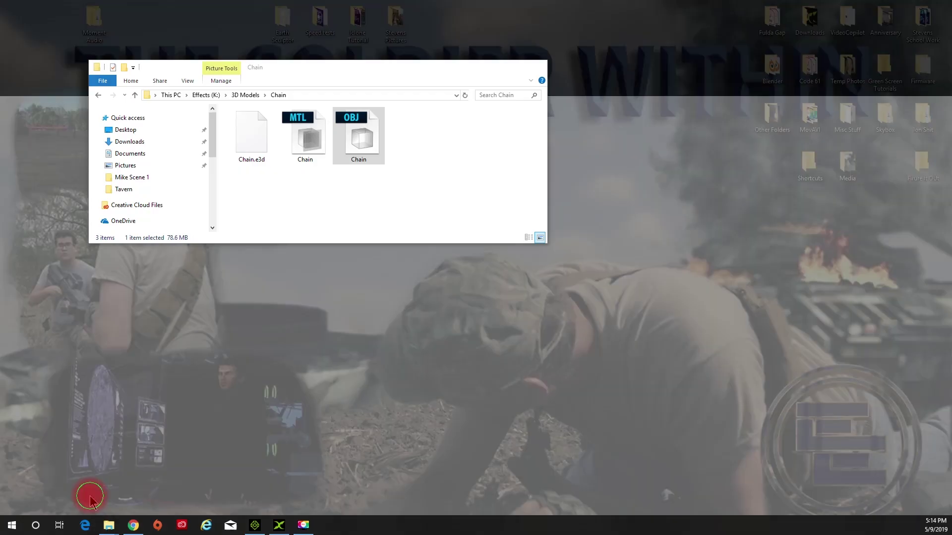
left_click(87, 493)
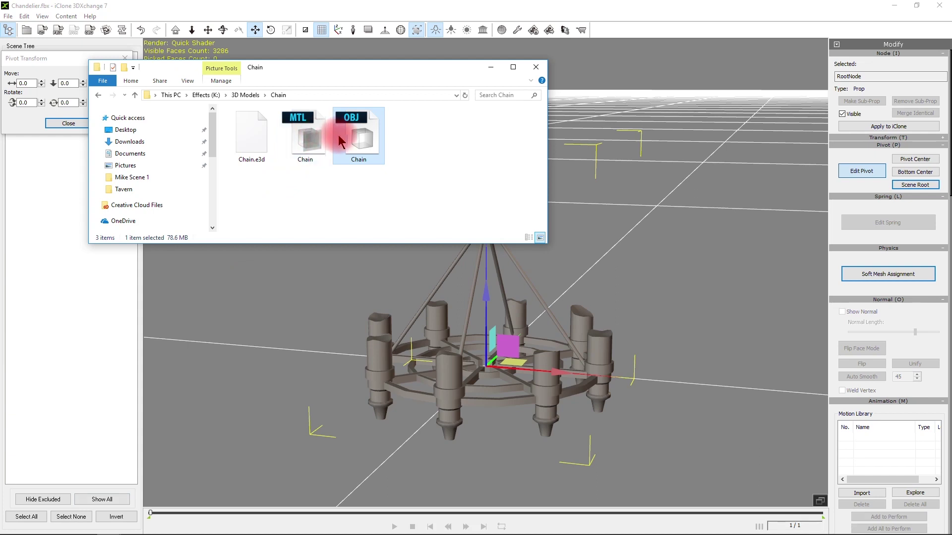
left_click_drag(361, 136, 661, 236)
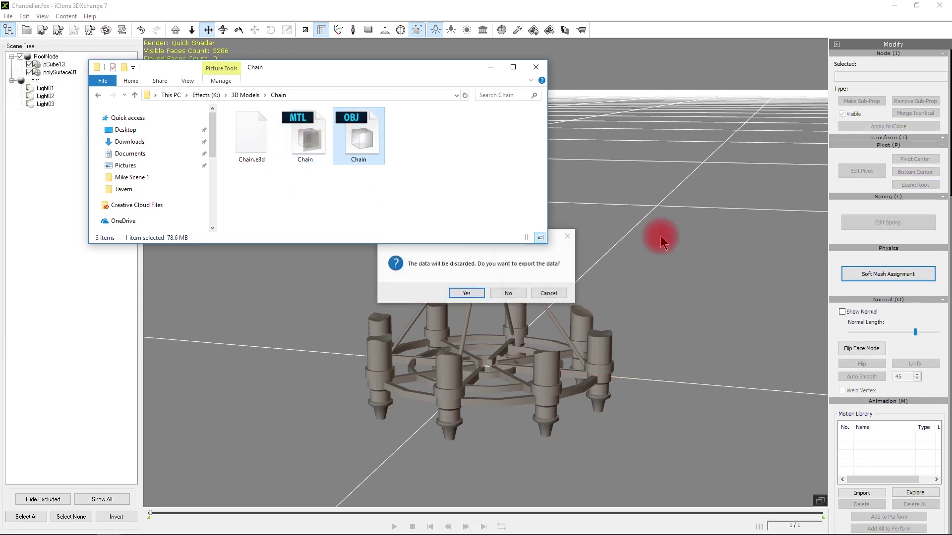
left_click(508, 294)
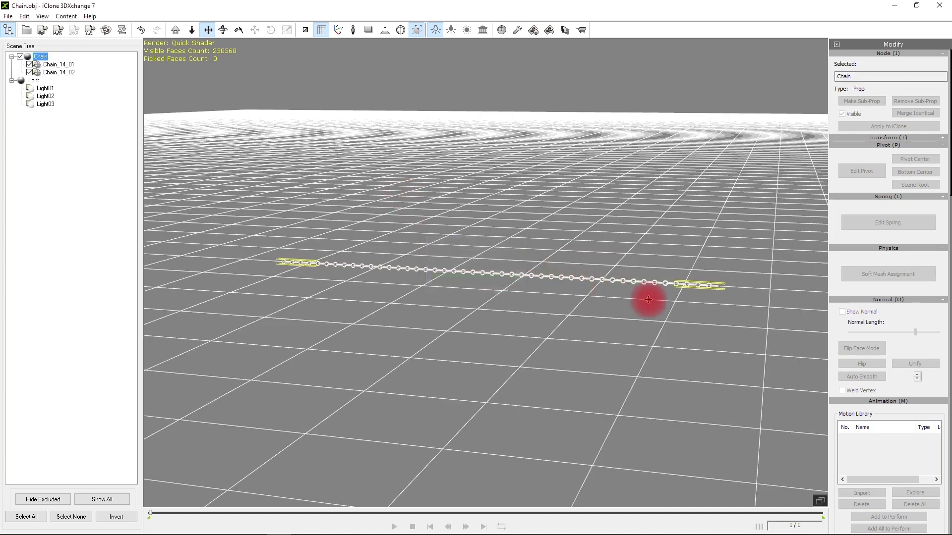
Set the chain's pivot to Pivot Center and apply the chain to iClone 7
left_click(861, 170)
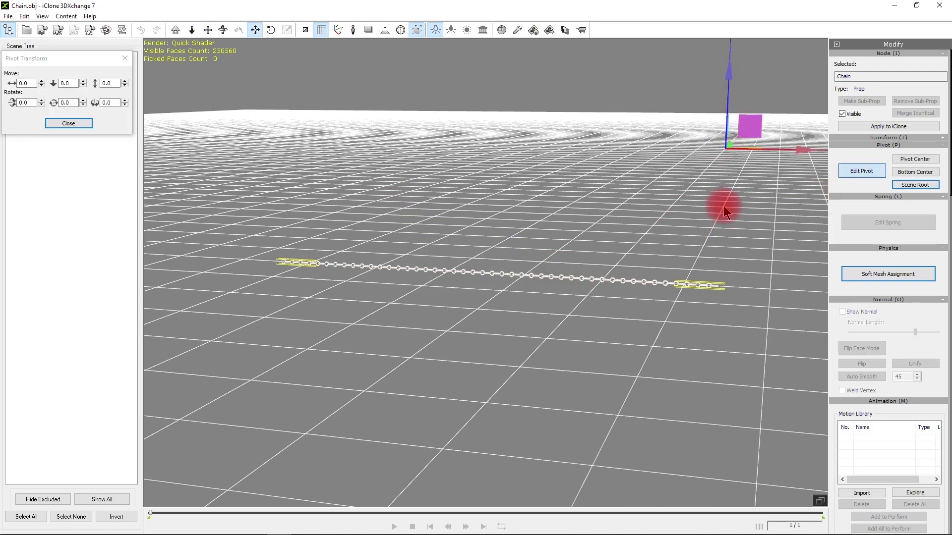
left_click_drag(727, 205, 739, 228, "alt")
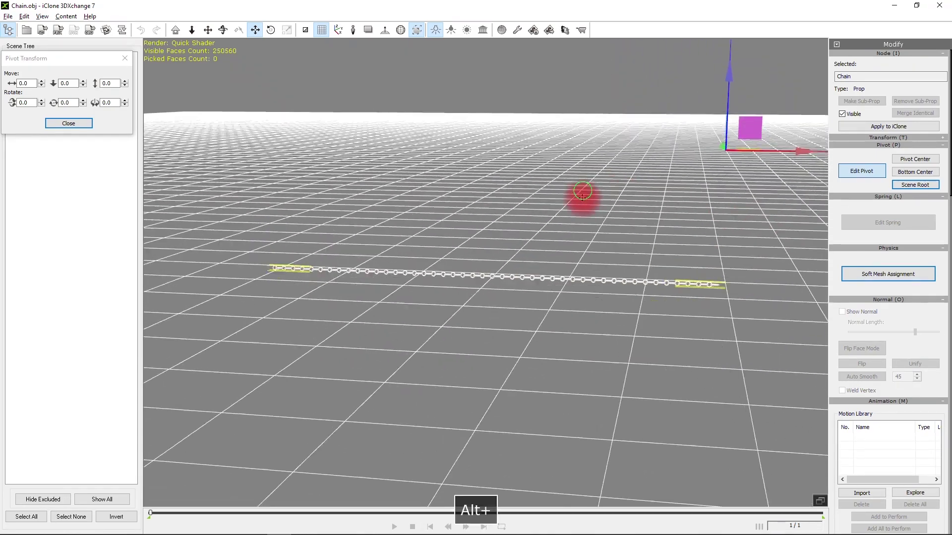
left_click_drag(580, 201, 502, 213, "alt")
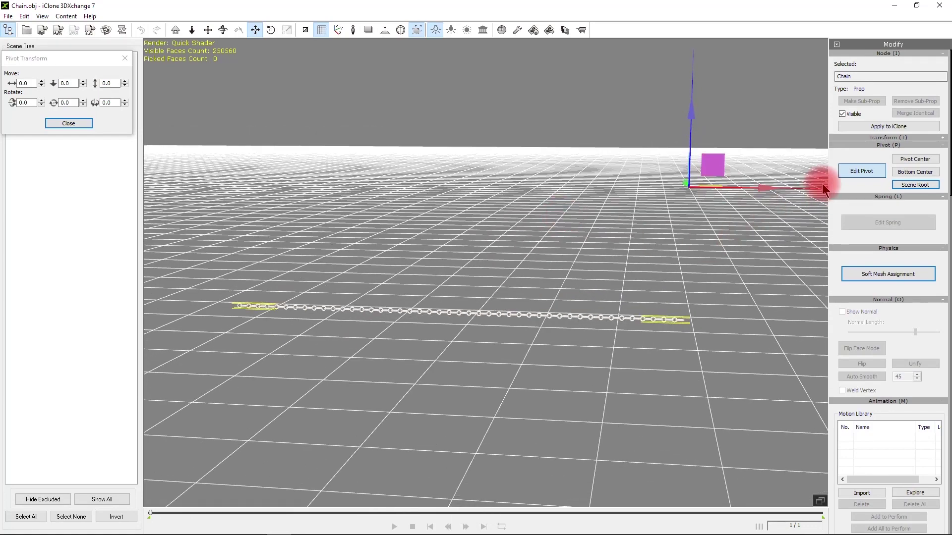
left_click(853, 170)
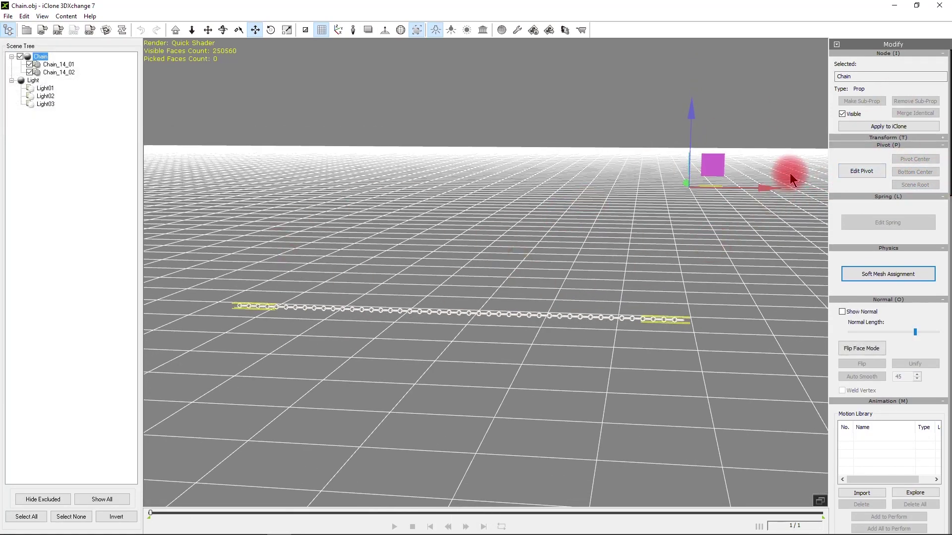
left_click(877, 174)
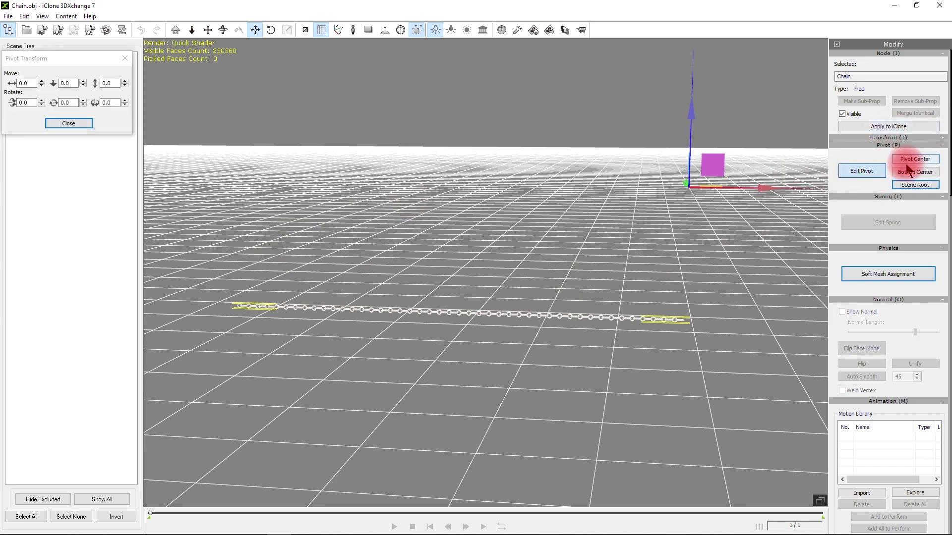
left_click(910, 178)
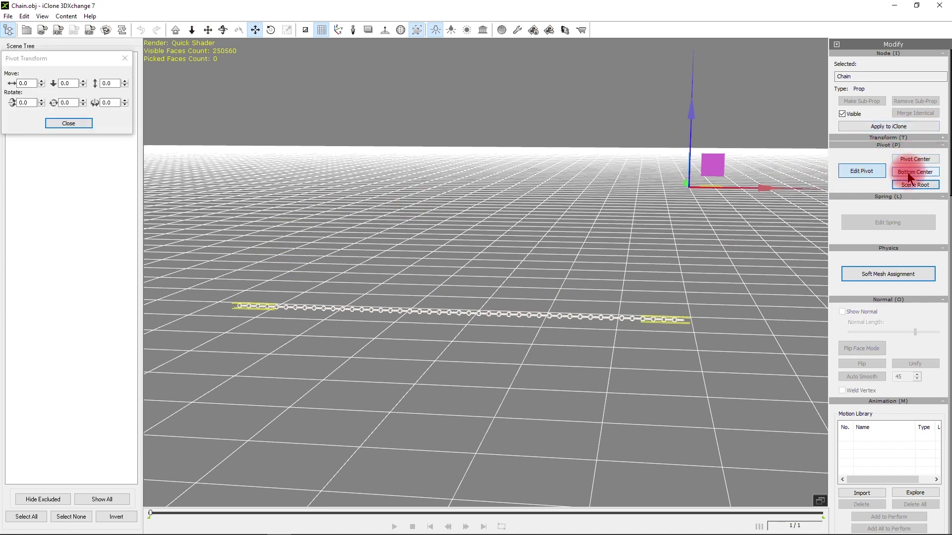
left_click(915, 159)
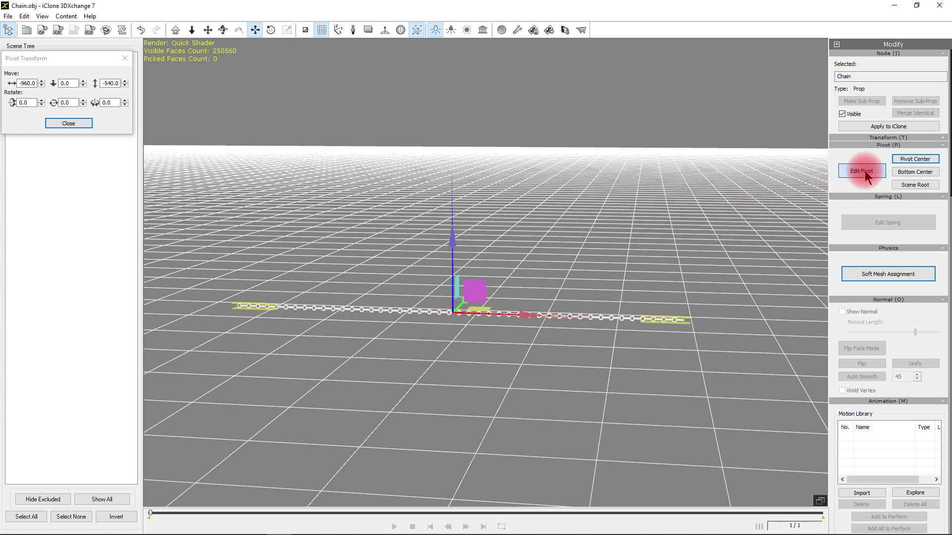
left_click(867, 127)
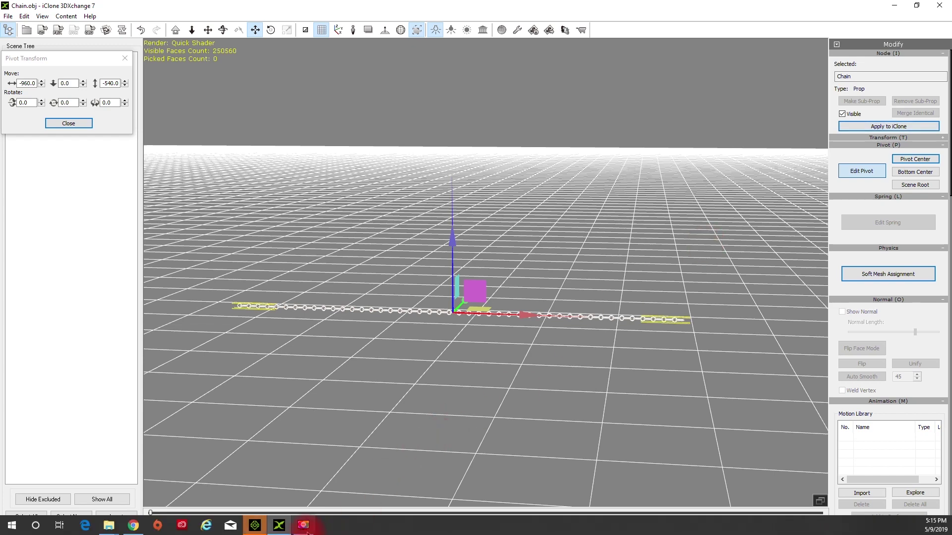
left_click(254, 525)
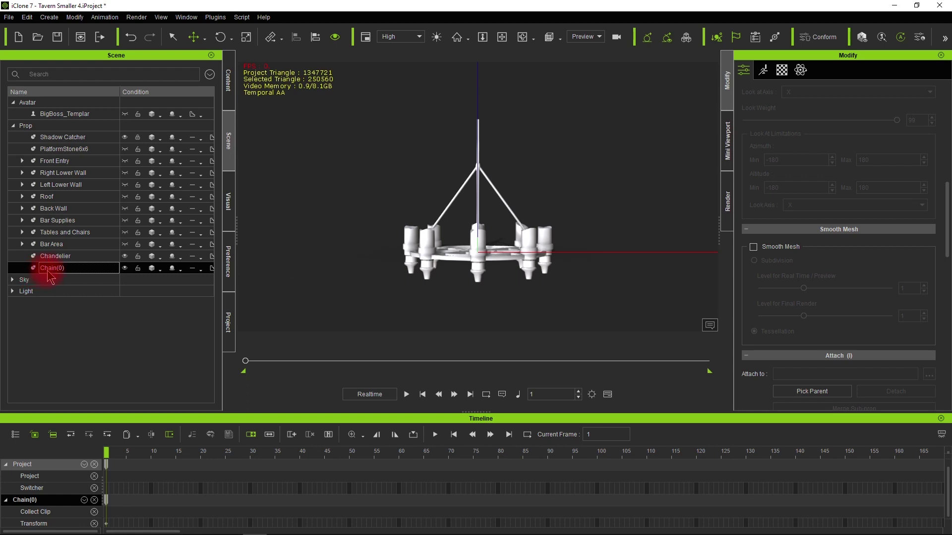
Frame Chain(0) and set its scale to 25
key("f")
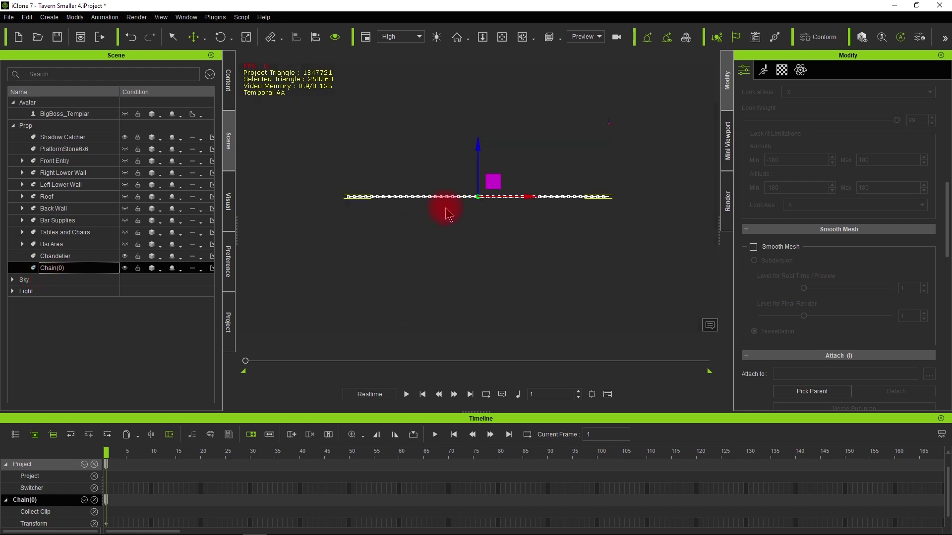
scroll(460, 219, "up", 1)
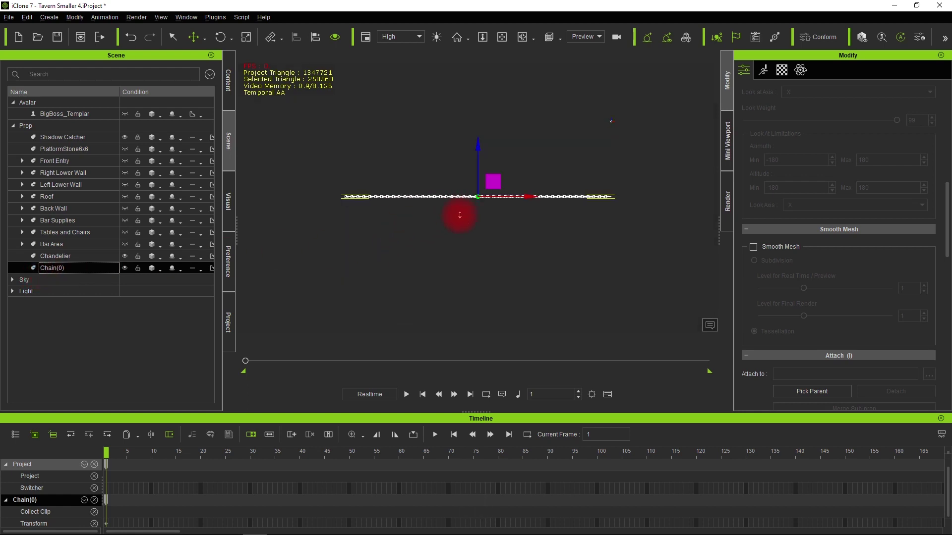
left_click_drag(460, 215, 437, 276, "alt")
left_click(144, 270)
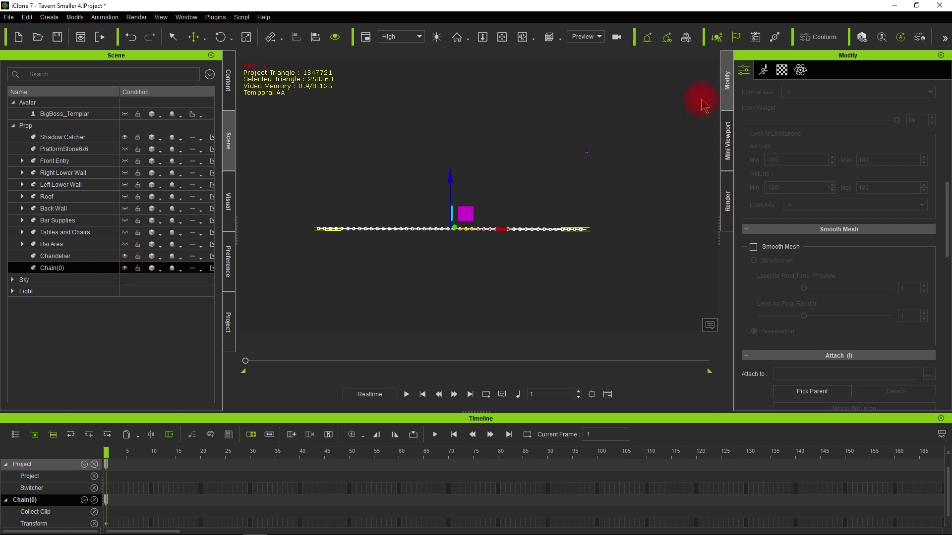
scroll(796, 172, "up", 10)
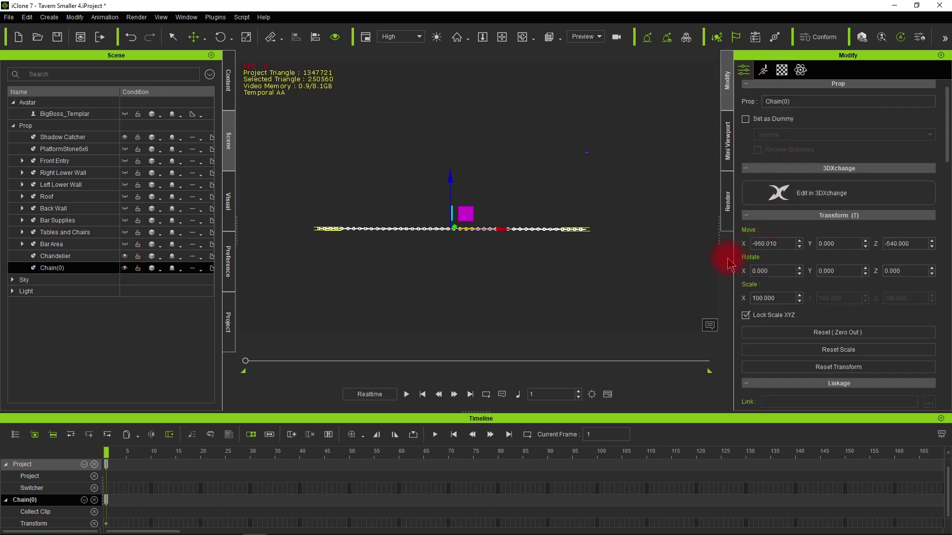
double_click(784, 296)
type("25")
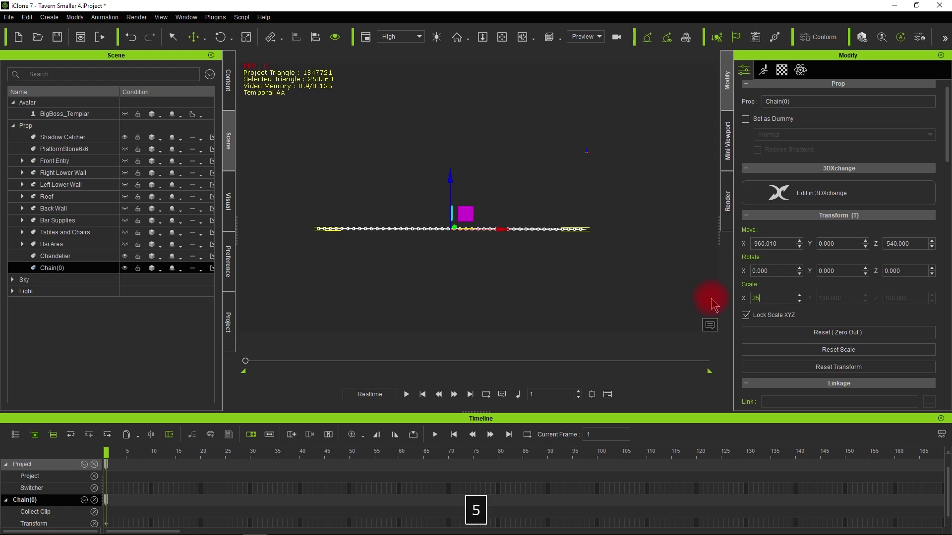
key("Return")
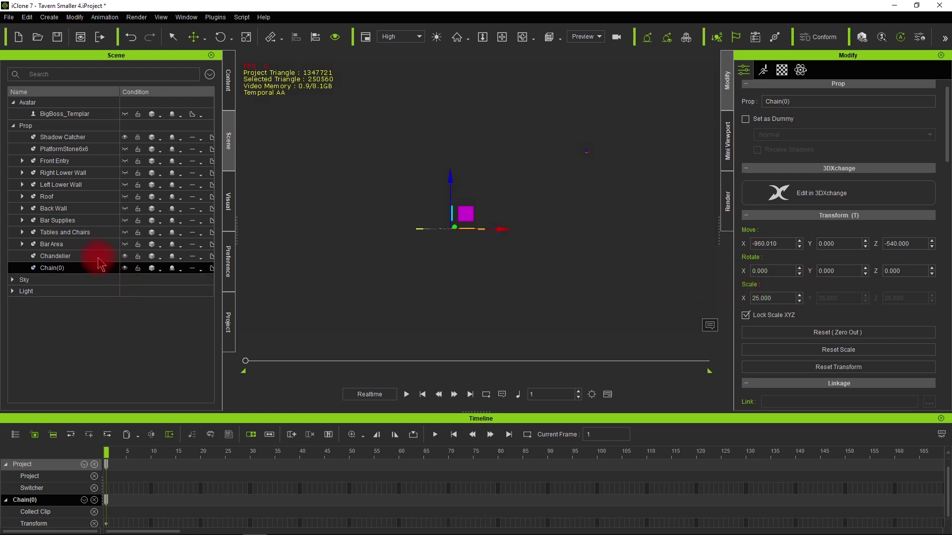
Set the Chandelier's scale to 600, then reselect Chain(0)
left_click(189, 256)
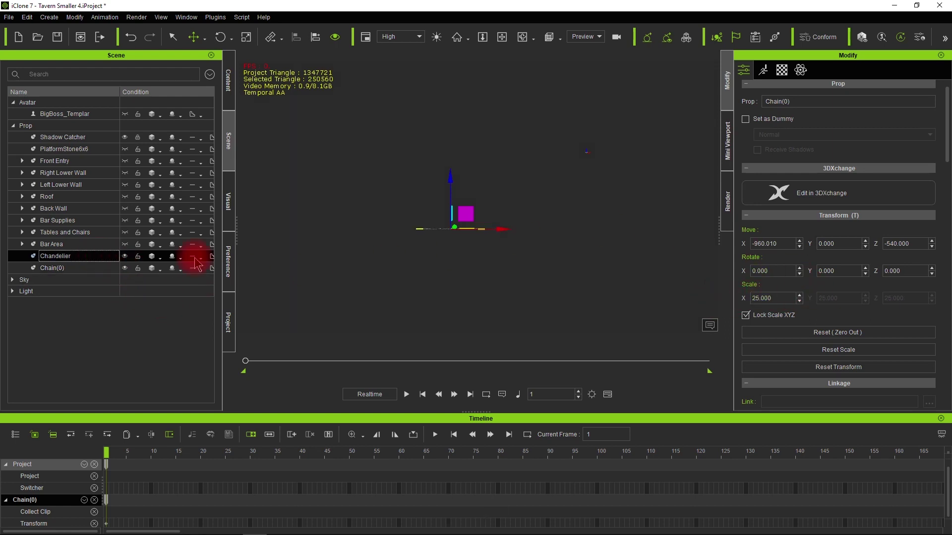
double_click(781, 297)
type("6")
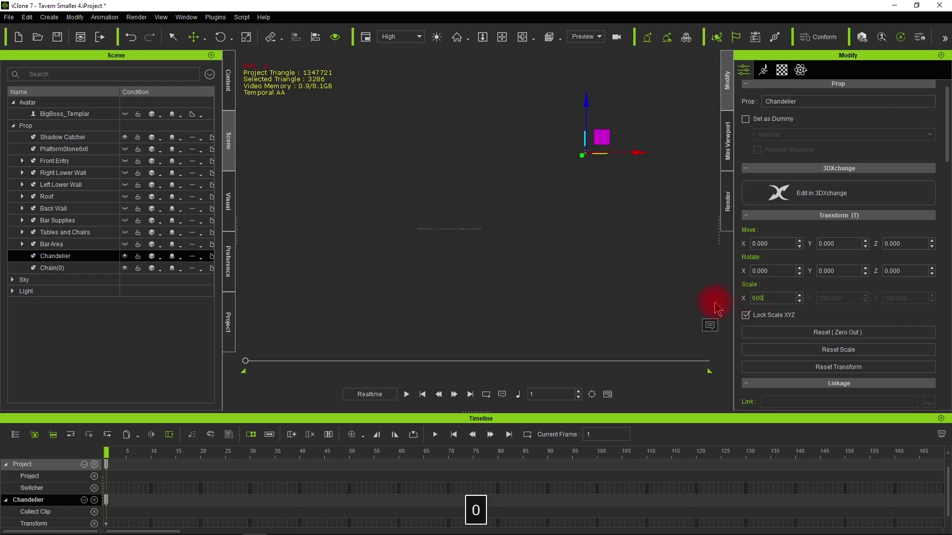
key("Return")
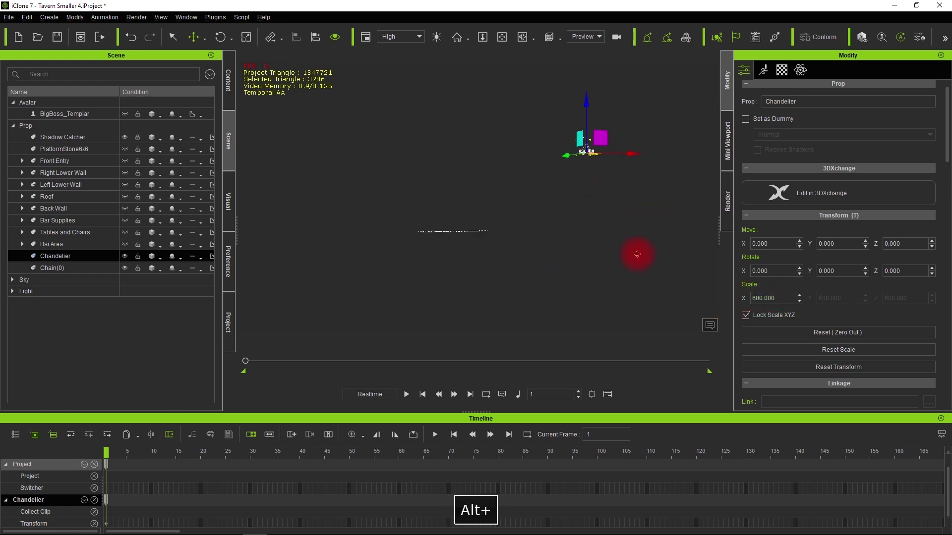
left_click(94, 268)
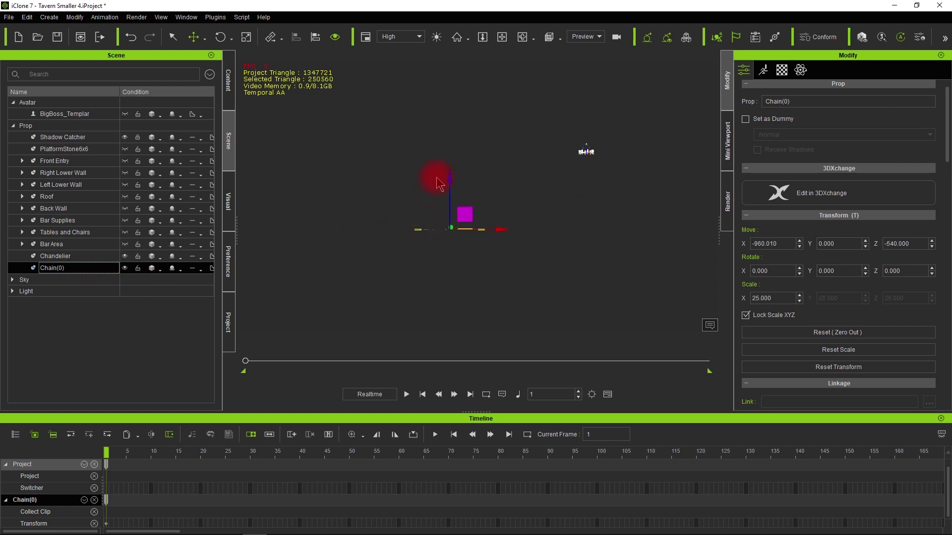
Select only Chain(0) and frame it close up
left_click(62, 257)
left_click(69, 271, "ctrl")
left_click(70, 272)
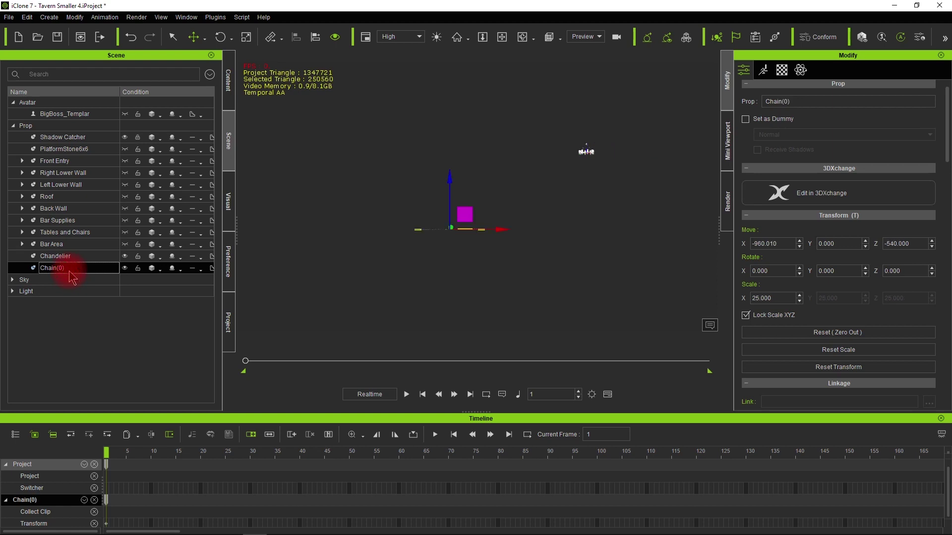
double_click(69, 271)
left_click(479, 198)
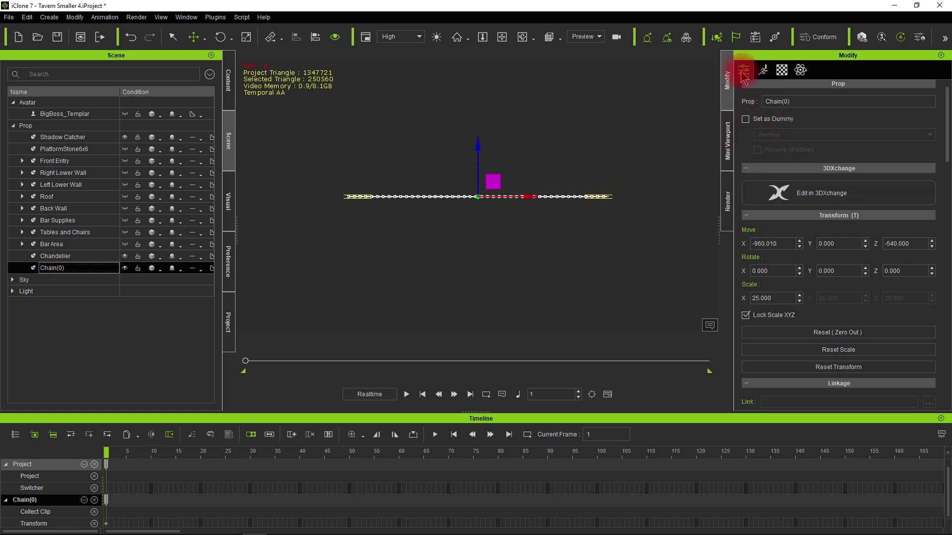
scroll(766, 199, "down", 3)
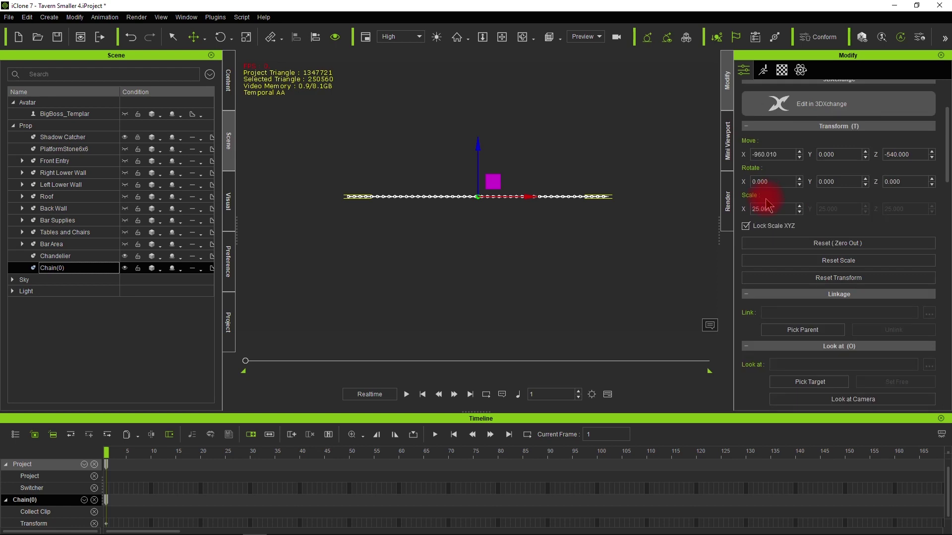
scroll(766, 205, "down", 5)
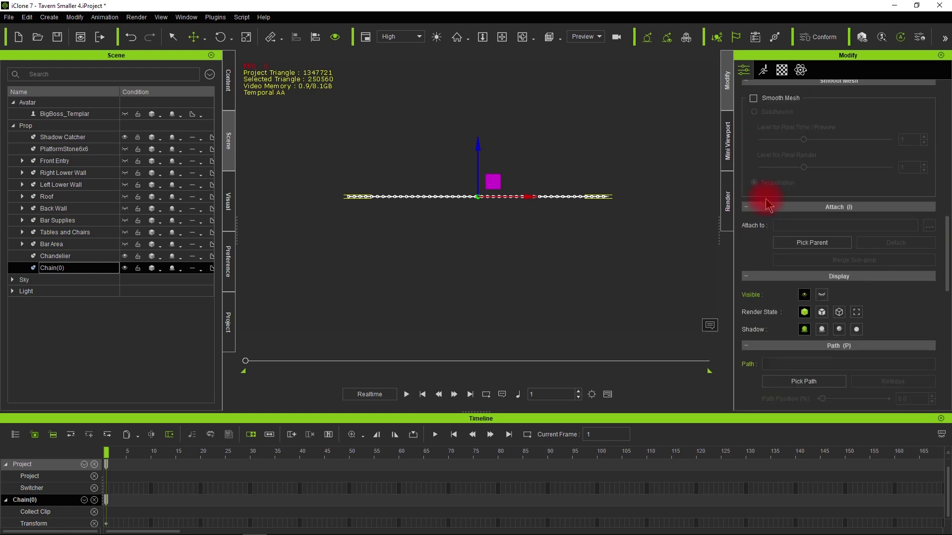
scroll(768, 204, "down", 10)
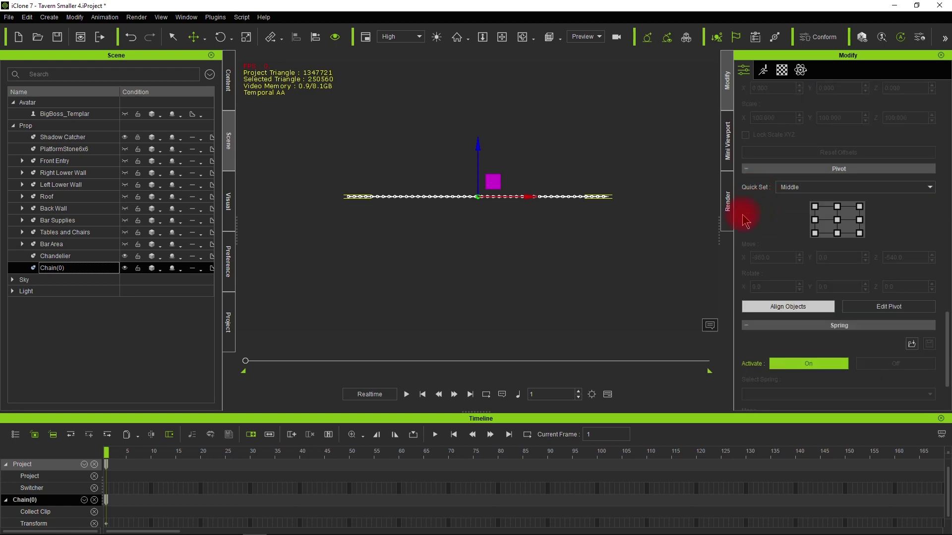
Move Chain(0)'s pivot to its right-middle point, then select and frame the Chandelier
left_click(815, 222)
left_click(861, 222)
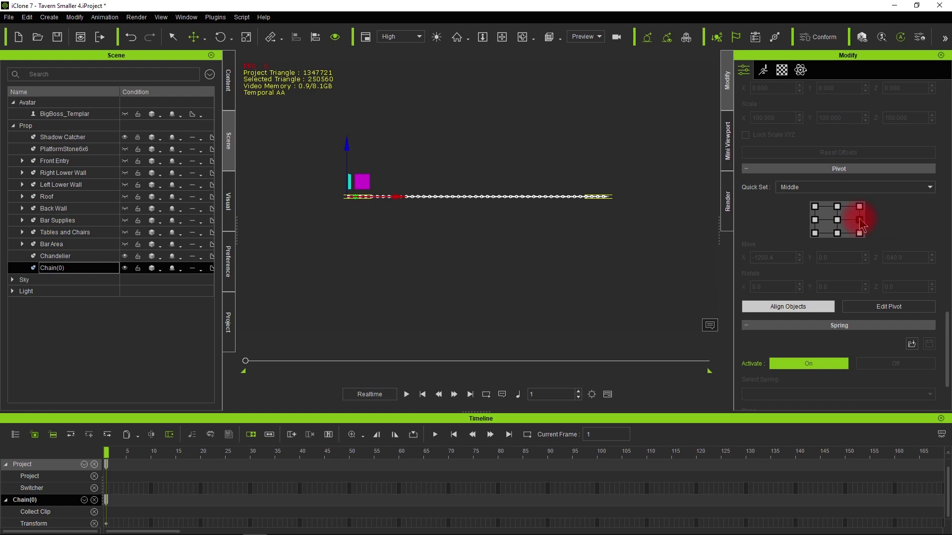
left_click(840, 180)
left_click(842, 205)
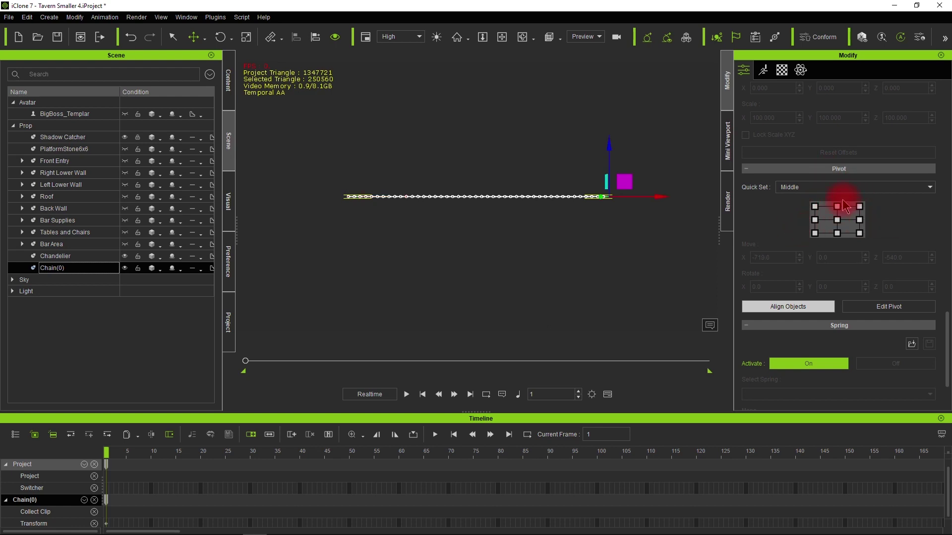
left_click(859, 220)
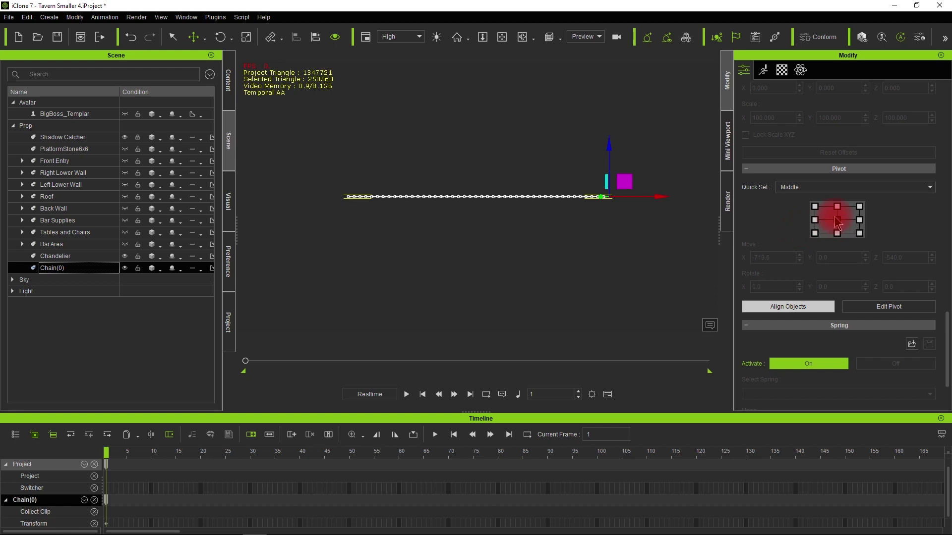
left_click(517, 220)
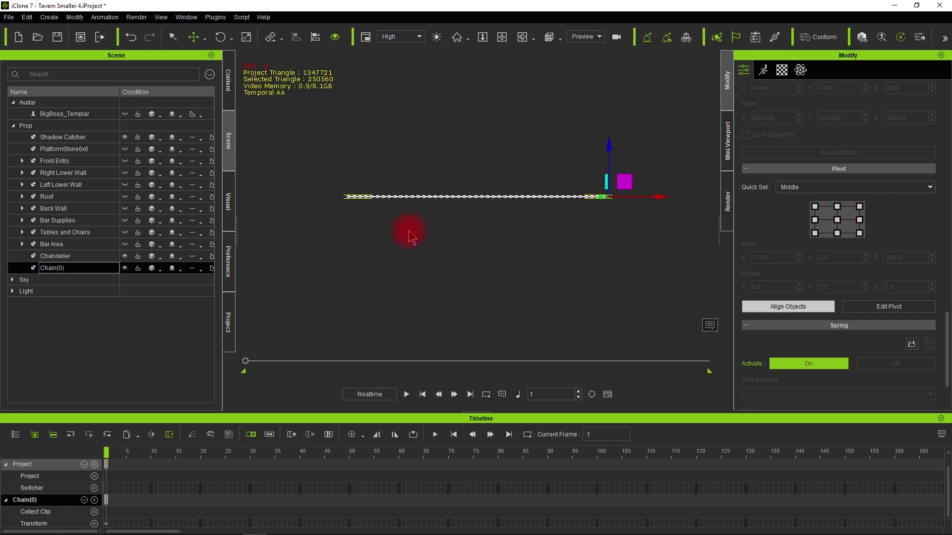
left_click(62, 255)
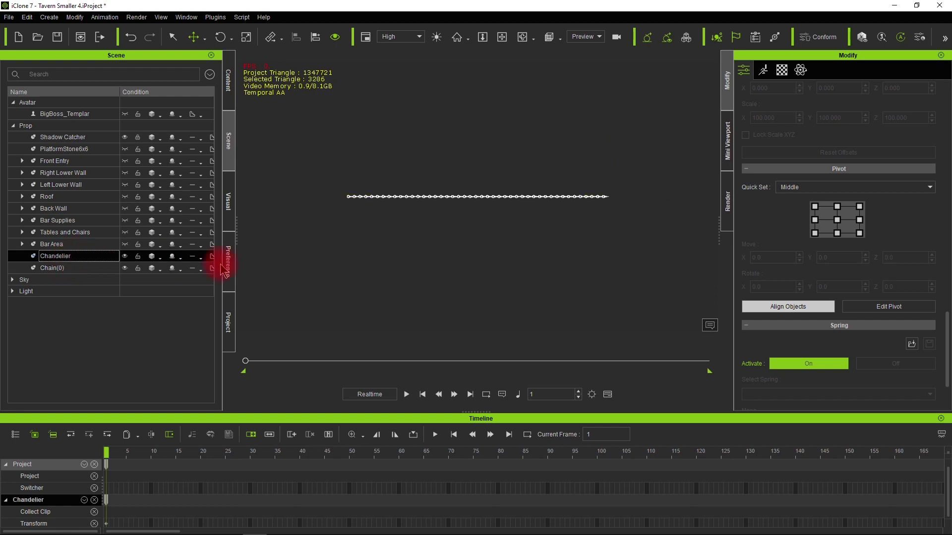
key("f")
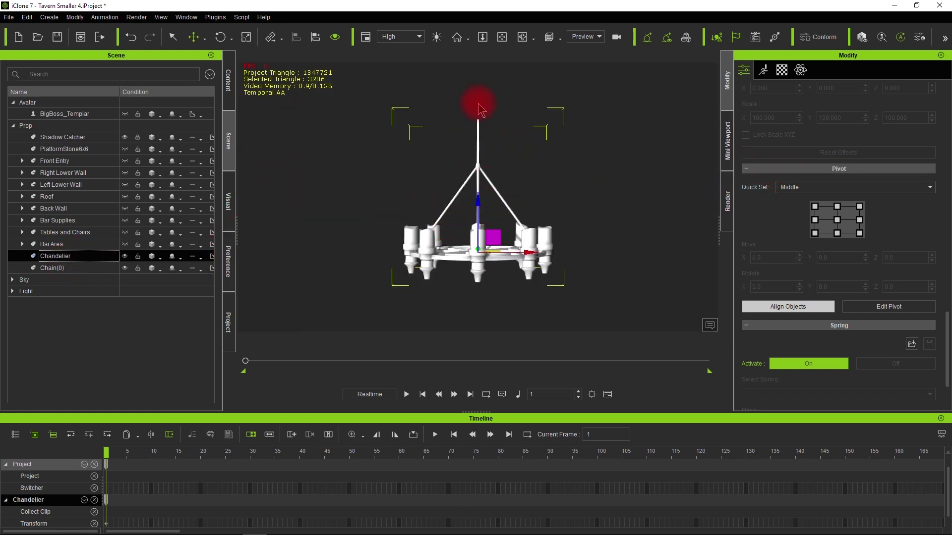
Set the Chandelier's pivot to its top-middle point (Move Z 87.9), then frame Chain(0)
left_click(837, 206)
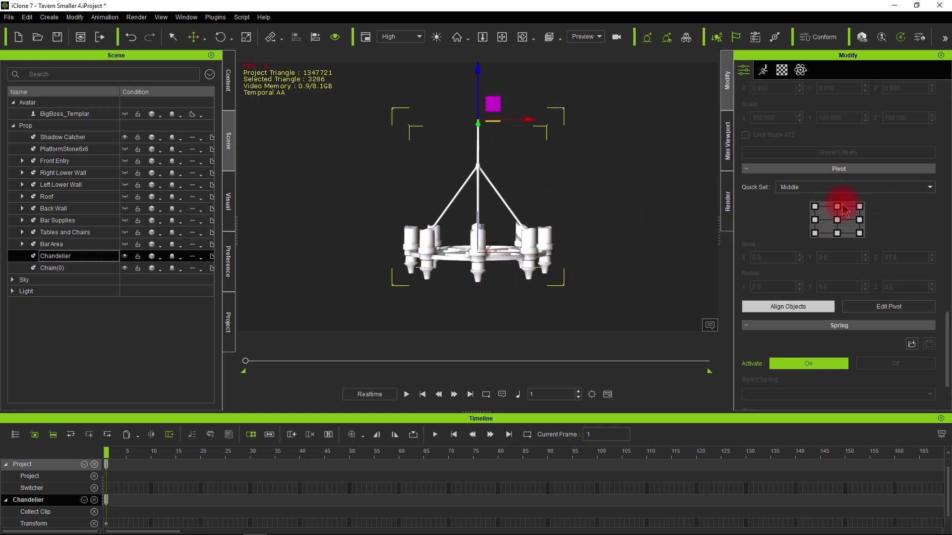
left_click(836, 233)
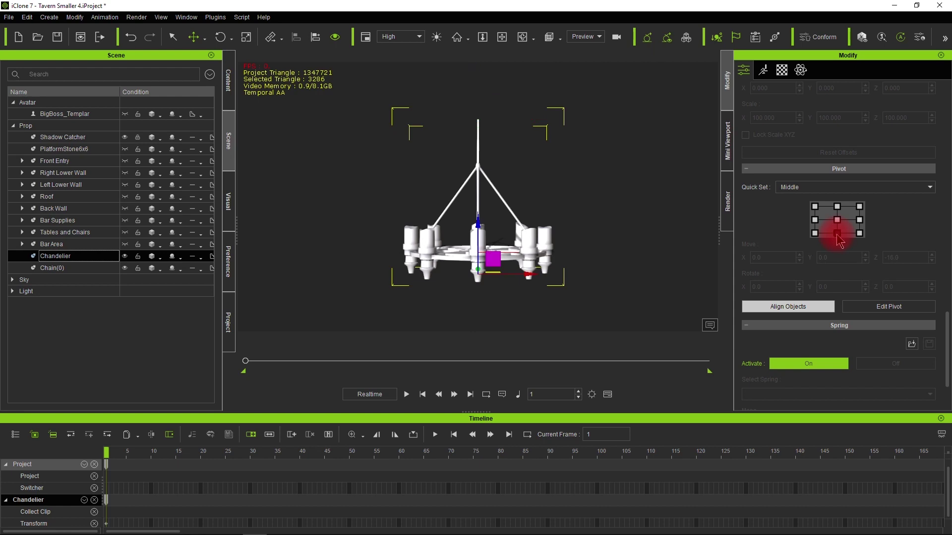
left_click(837, 206)
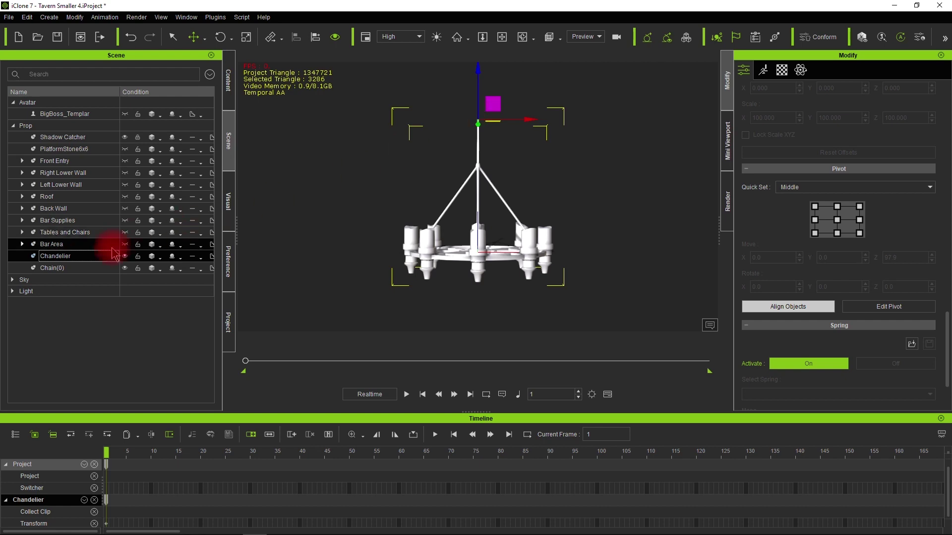
left_click(98, 267)
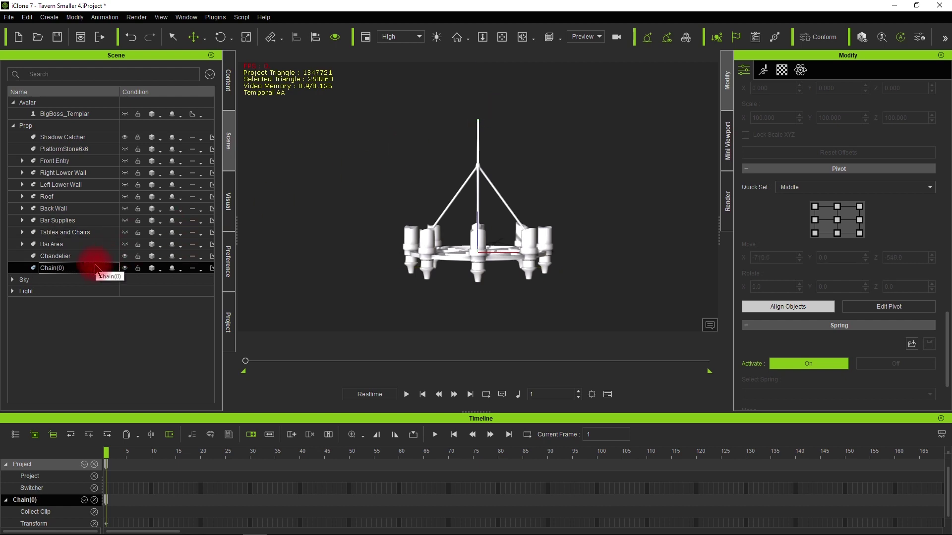
key("f")
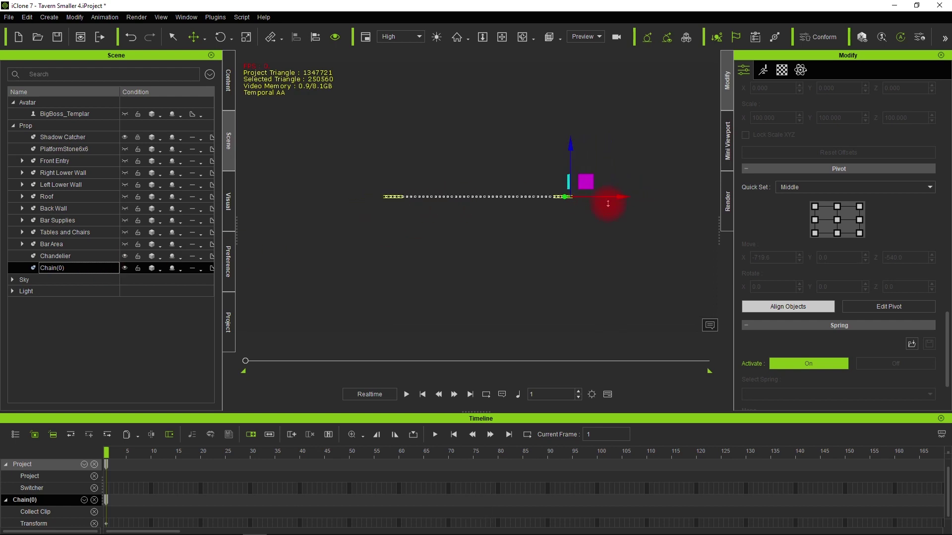
Bring the chandelier into view and align Chain(0) to the Chandelier by Pivot
scroll(608, 204, "down", 3)
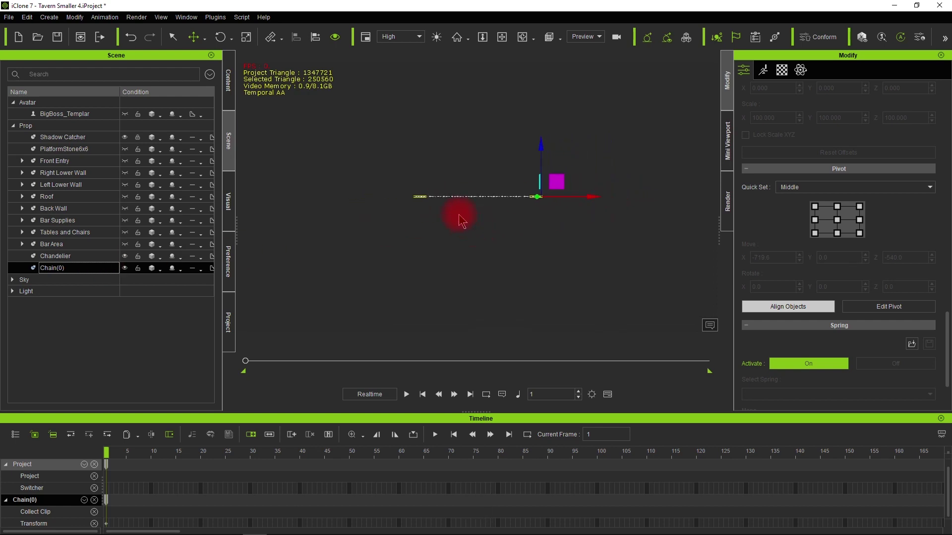
left_click_drag(460, 221, 402, 268, "alt")
left_click_drag(528, 180, 266, 259, "alt")
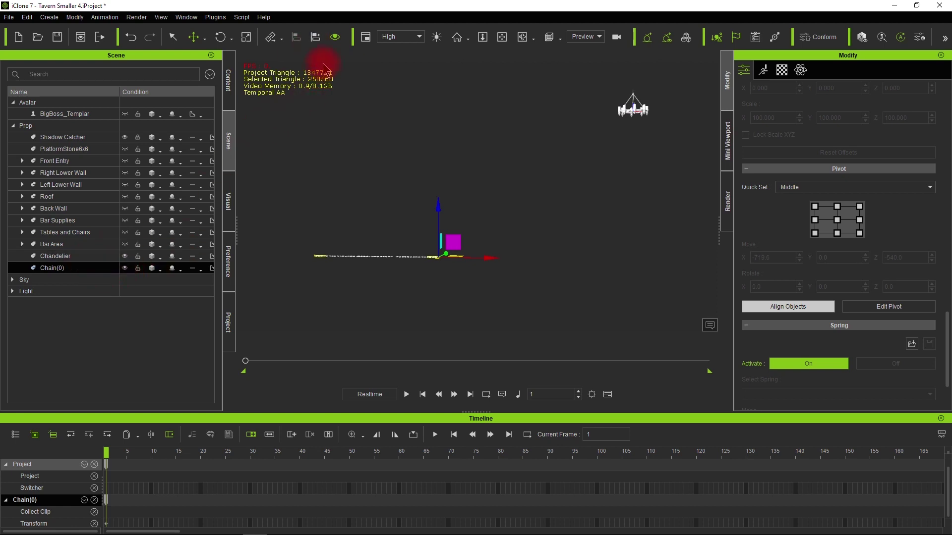
left_click(317, 41)
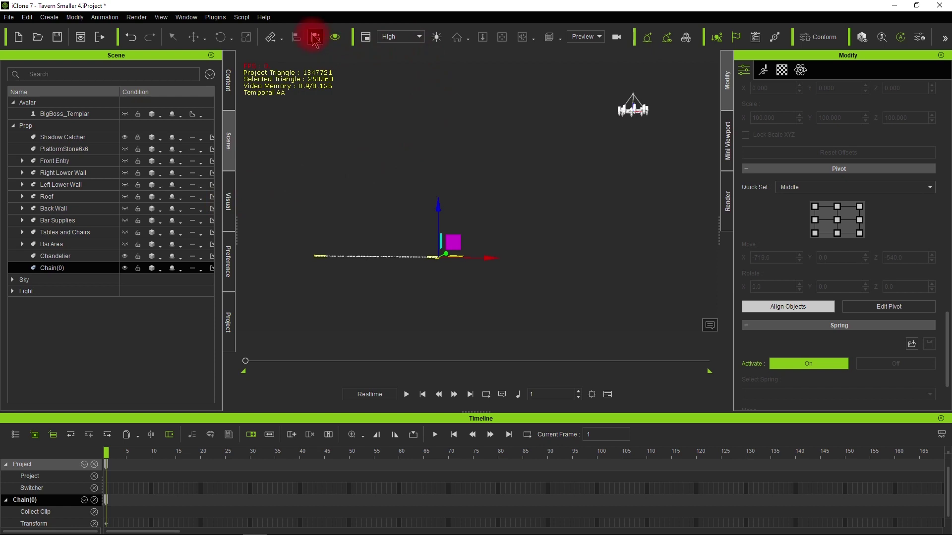
left_click(339, 154)
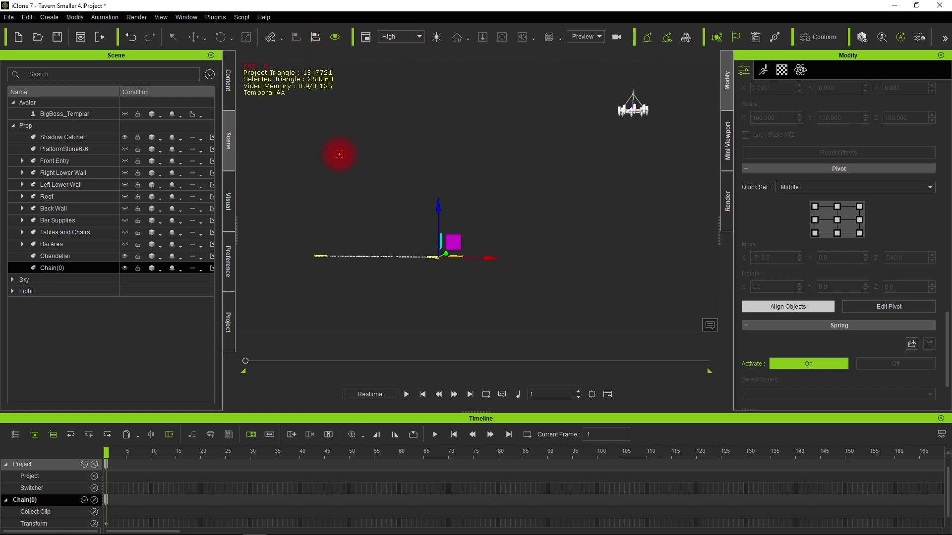
left_click(68, 256)
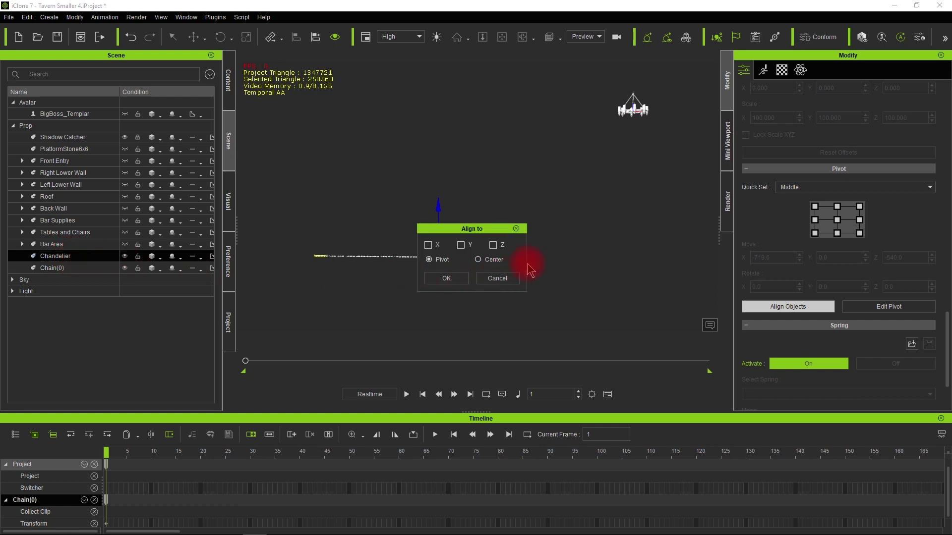
Align Chain(0) to the Chandelier's pivot on the X, Y and Z axes
left_click_drag(486, 228, 676, 197)
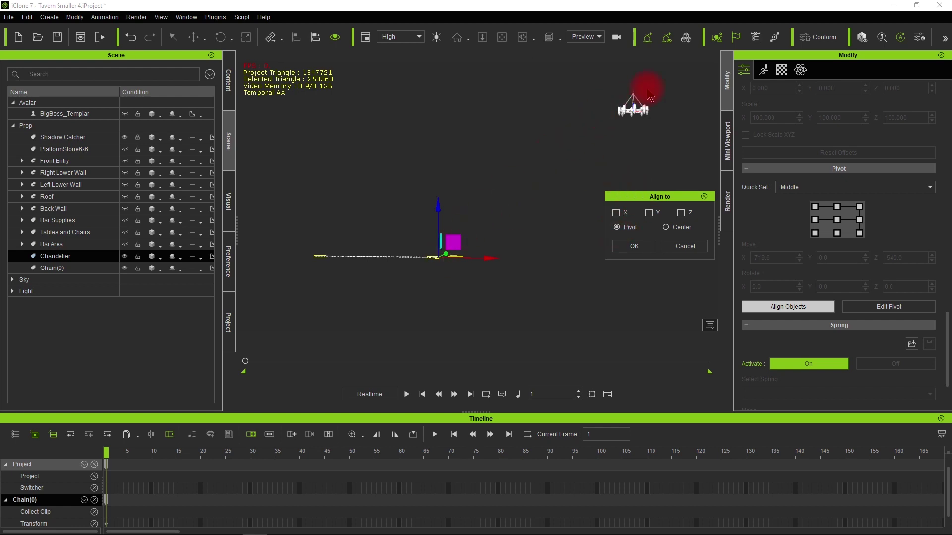
left_click(616, 213)
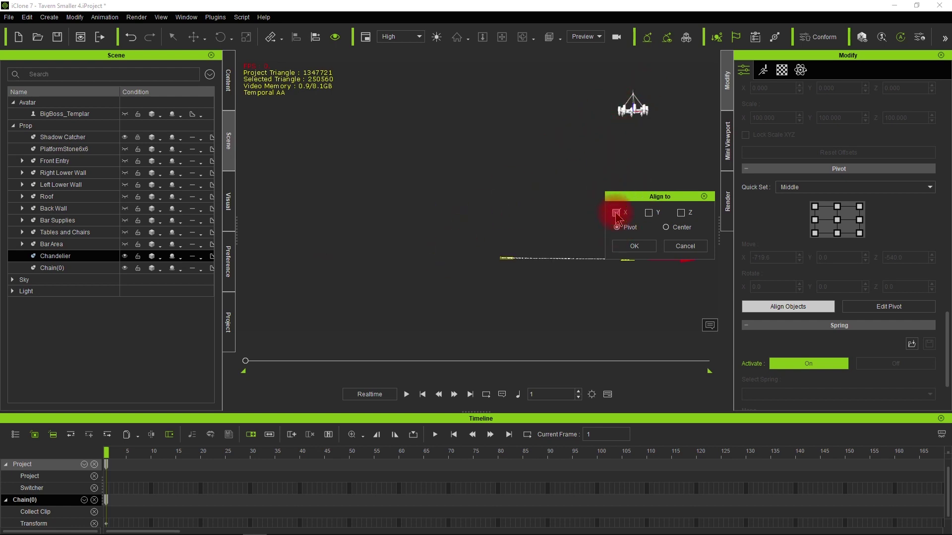
left_click_drag(635, 198, 390, 162)
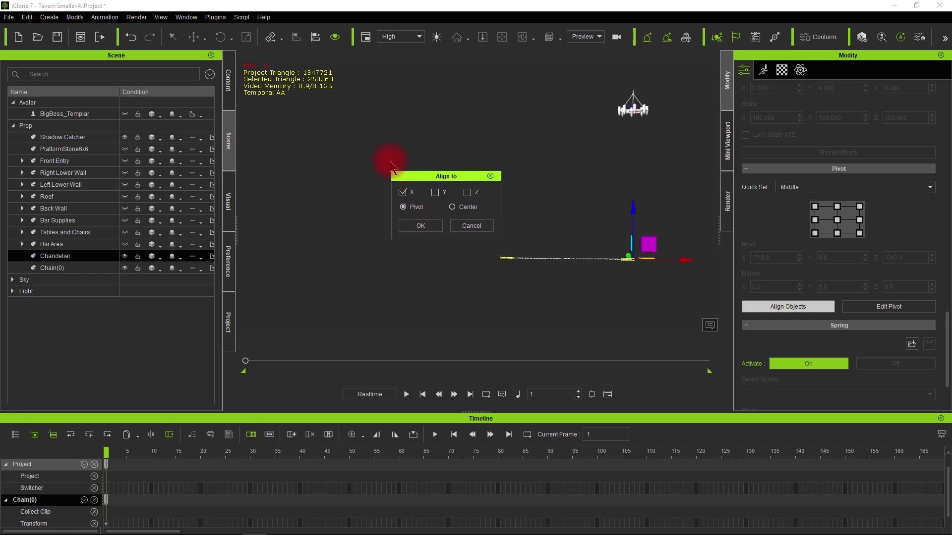
left_click(631, 90)
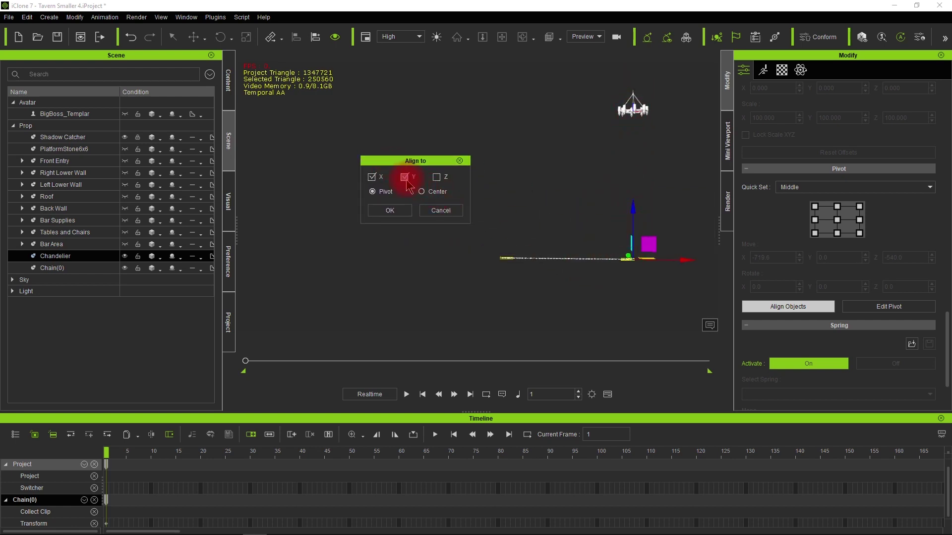
left_click(529, 260)
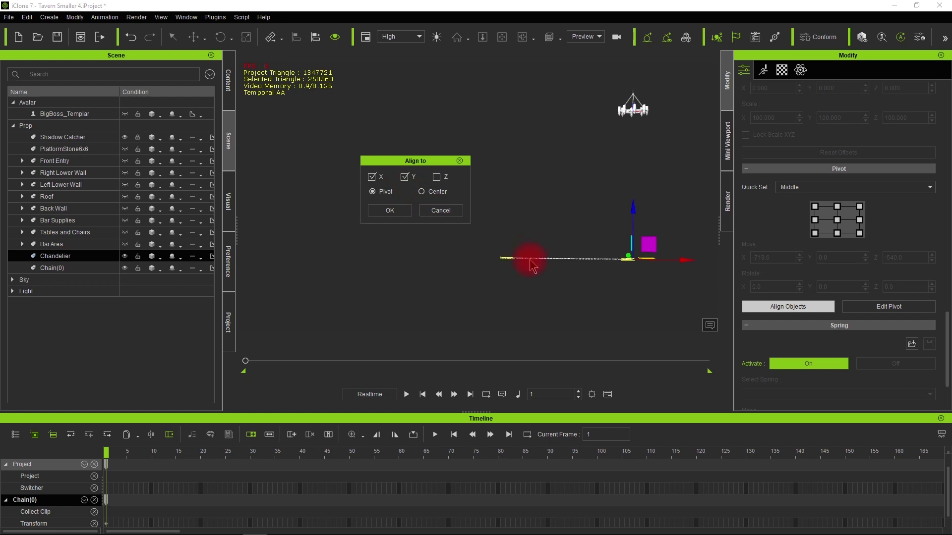
left_click(437, 177)
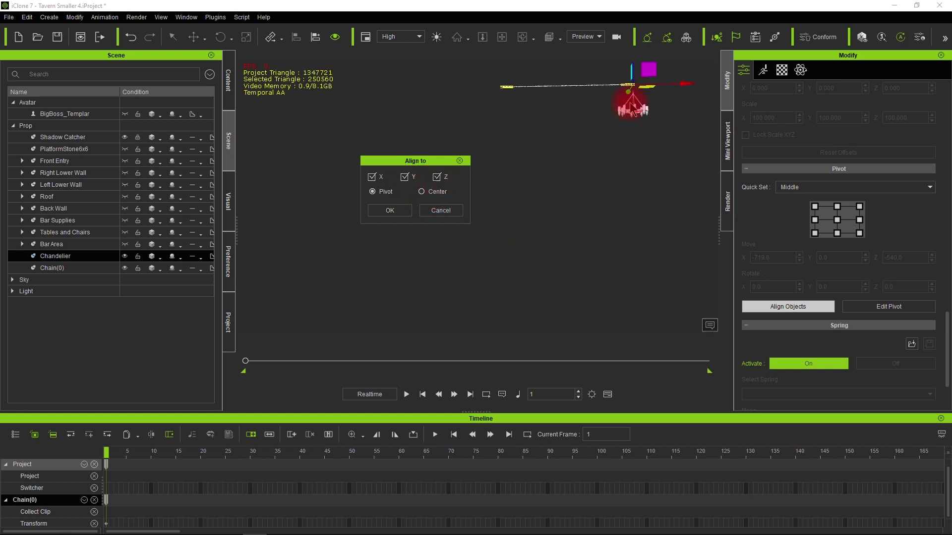
left_click(389, 212)
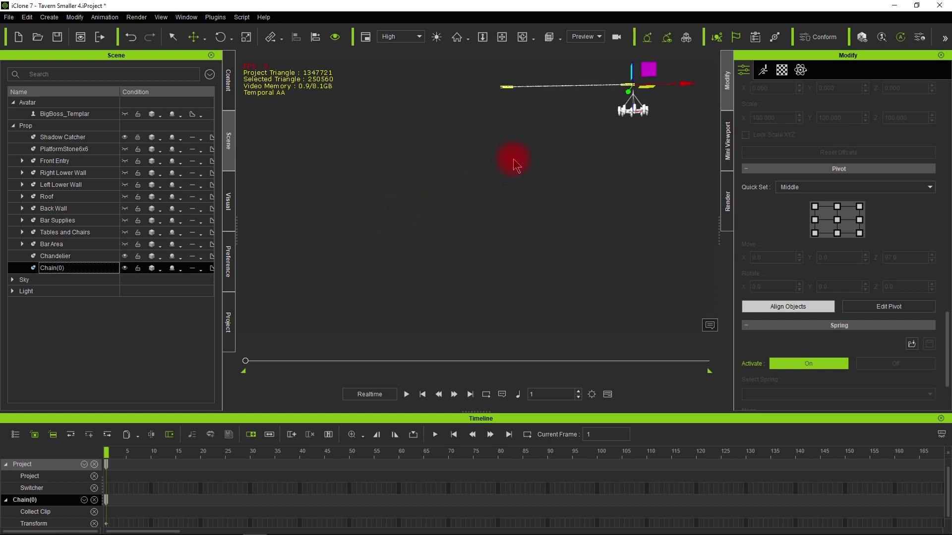
Set Chain(0)'s Transform Rotate Y value to 90 degrees
middle_click_drag(513, 163, 446, 251, "alt")
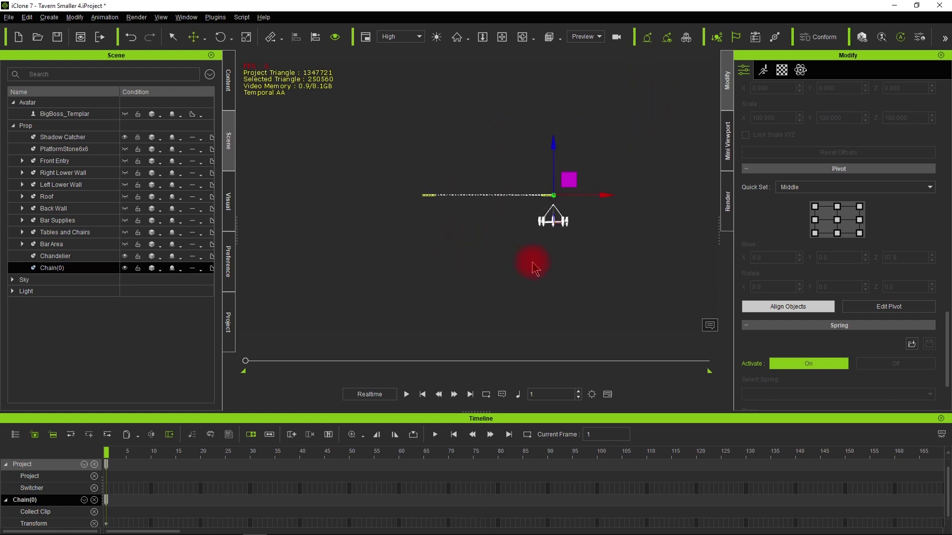
left_click_drag(533, 268, 491, 287, "alt")
mouse_move(491, 287)
right_mouse_down("alt")
mouse_move(558, 258)
mouse_move(449, 255)
mouse_move(422, 266)
mouse_move(504, 262)
mouse_move(486, 263)
right_mouse_up("alt")
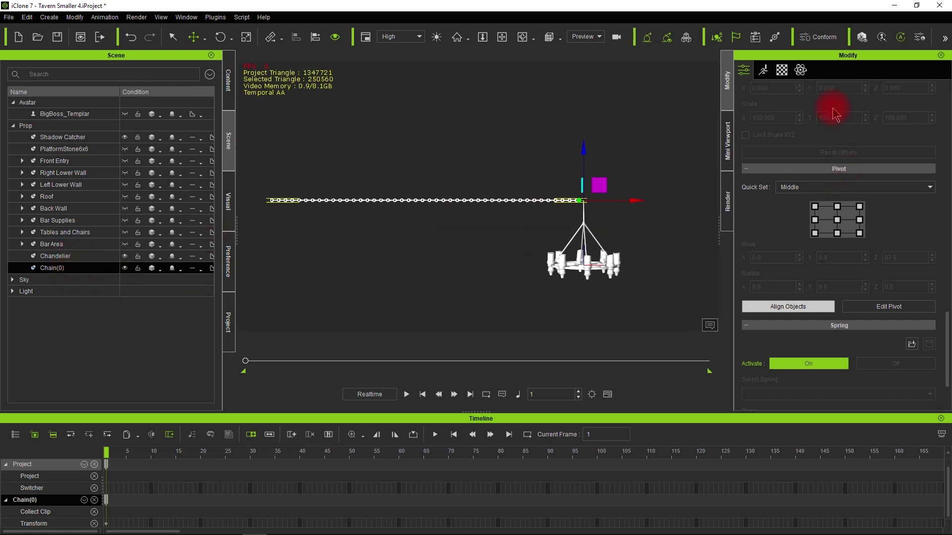
scroll(740, 79, "up", 15)
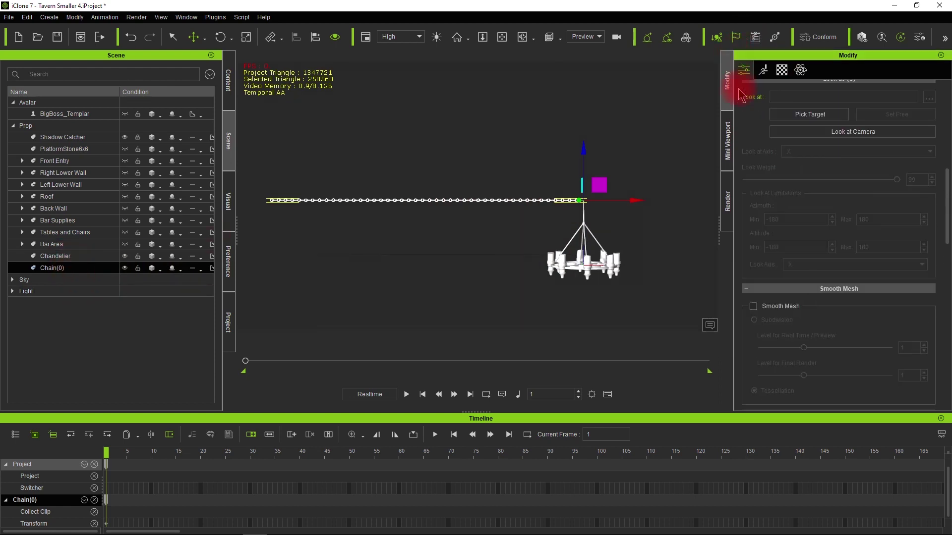
scroll(741, 91, "up", 10)
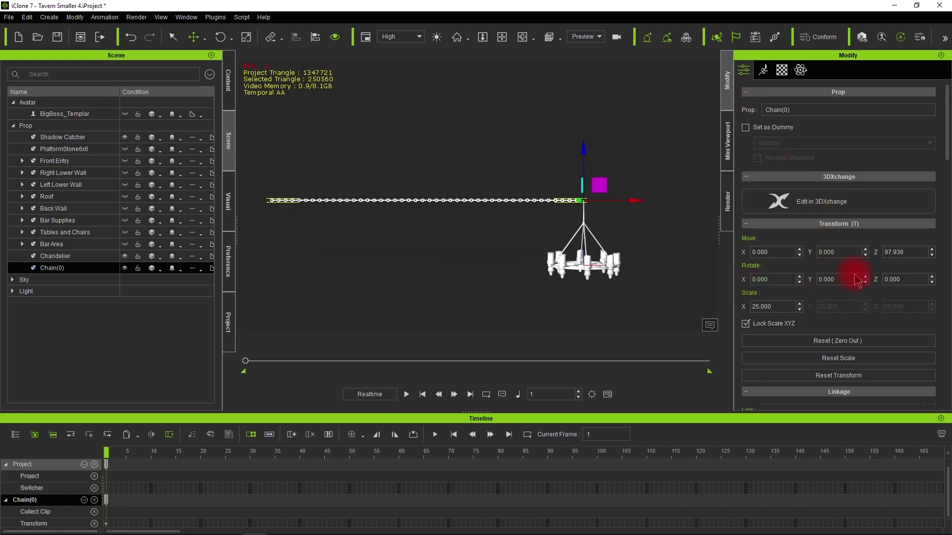
left_click_drag(839, 284, 795, 282)
type("90")
key("Return")
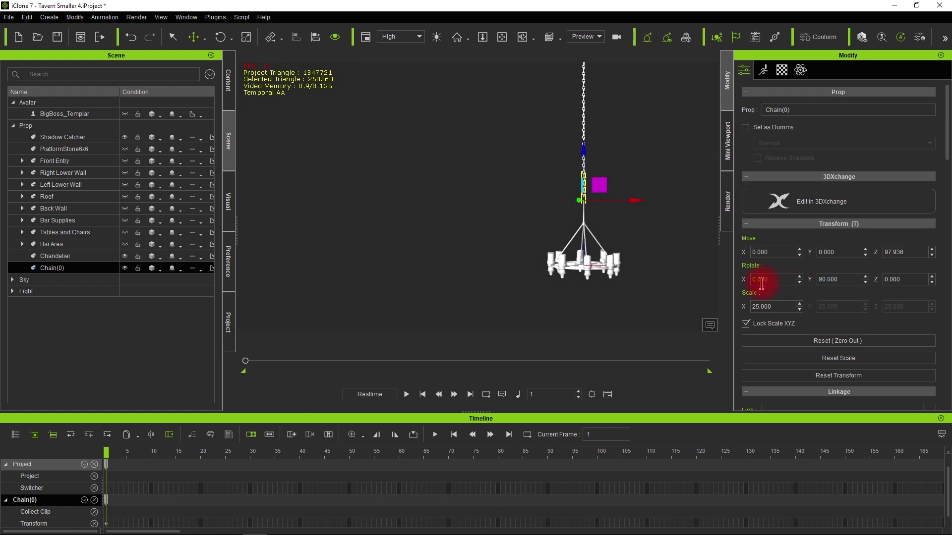
left_click_drag(661, 250, 586, 236, "alt")
Drag Chain(0) down along Z to 66.858, then select the Chandelier
left_click(494, 140)
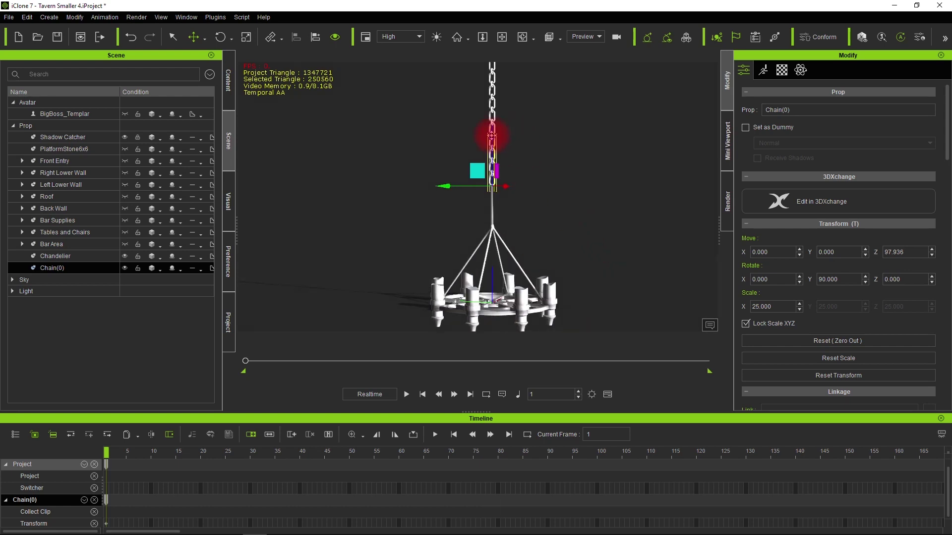
mouse_move(491, 138)
left_mouse_down()
mouse_move(491, 176)
mouse_move(578, 229)
mouse_move(114, 310)
mouse_move(633, 272)
mouse_move(559, 276)
mouse_move(563, 221)
mouse_move(691, 221)
mouse_move(545, 230)
mouse_move(545, 203)
mouse_move(565, 267)
mouse_move(474, 267)
mouse_move(503, 287)
left_mouse_up()
left_click(55, 256)
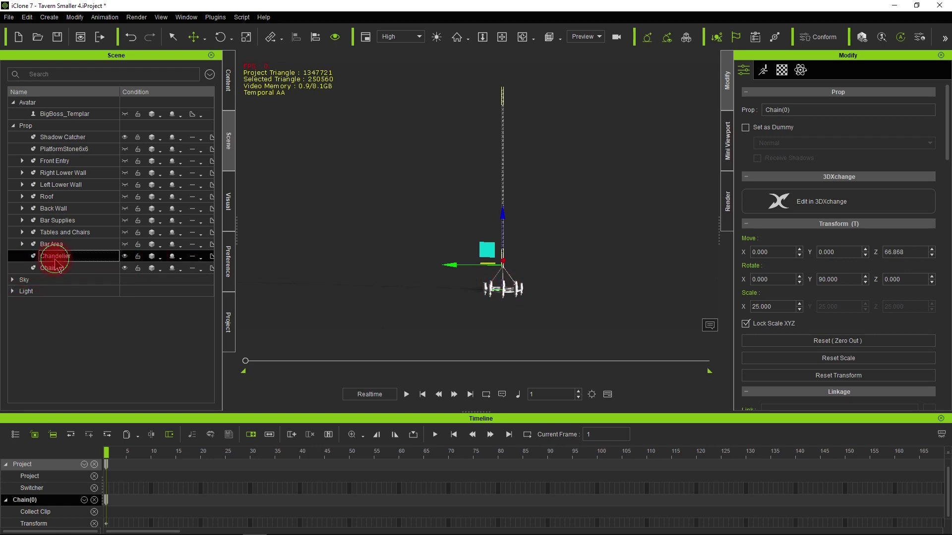
Set the Chandelier's pivot to the bottom-middle Pivot Quick Set node, Z offset -16.0
left_click(437, 256)
left_click_drag(570, 262, 538, 234, "alt")
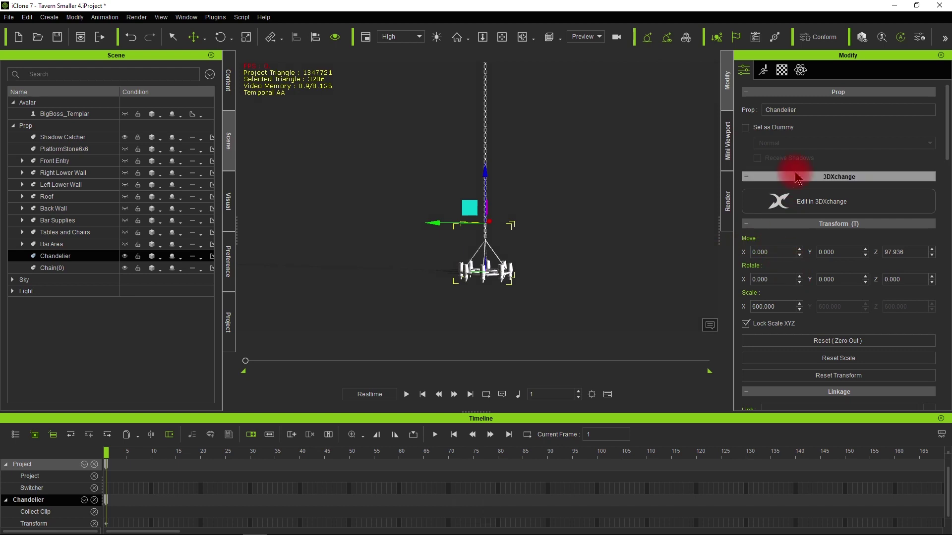
scroll(786, 273, "down", 5)
scroll(785, 280, "down", 10)
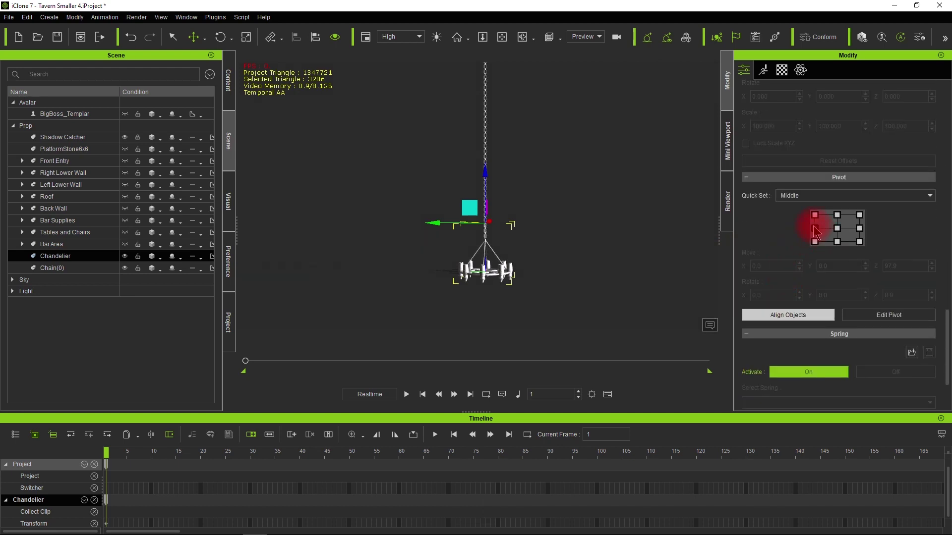
left_click(837, 243)
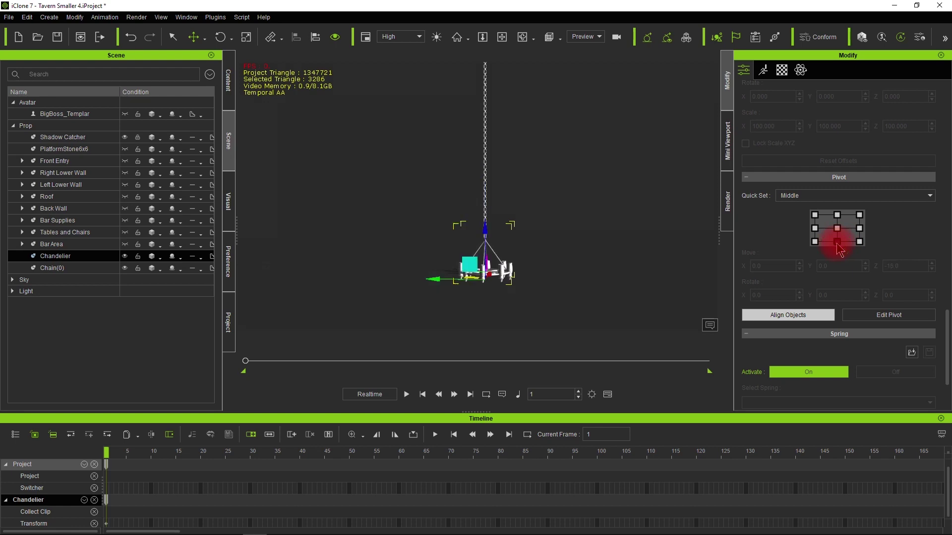
left_click(815, 242)
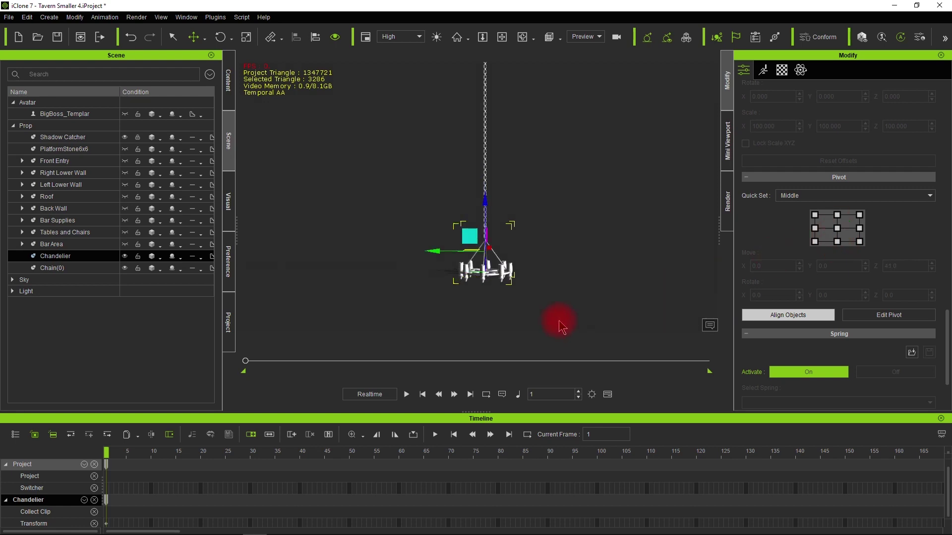
left_click(838, 242)
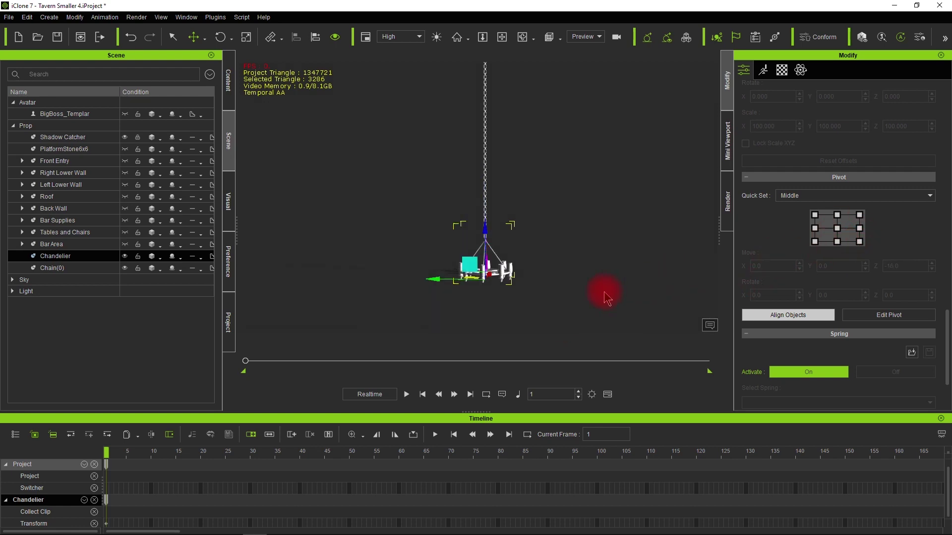
mouse_move(576, 317)
left_mouse_down("alt")
mouse_move(567, 299)
mouse_move(456, 323)
mouse_move(270, 323)
mouse_move(548, 315)
mouse_move(565, 289)
mouse_move(555, 293)
mouse_move(843, 293)
mouse_move(586, 325)
mouse_move(559, 318)
mouse_move(598, 274)
mouse_move(593, 282)
mouse_move(606, 289)
mouse_move(597, 313)
mouse_move(569, 312)
left_mouse_up("alt")
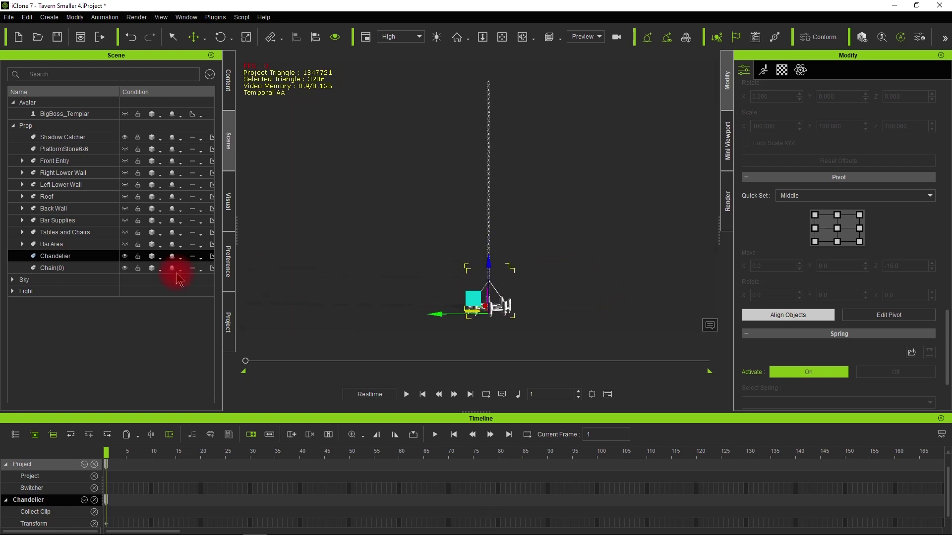
left_click(70, 268)
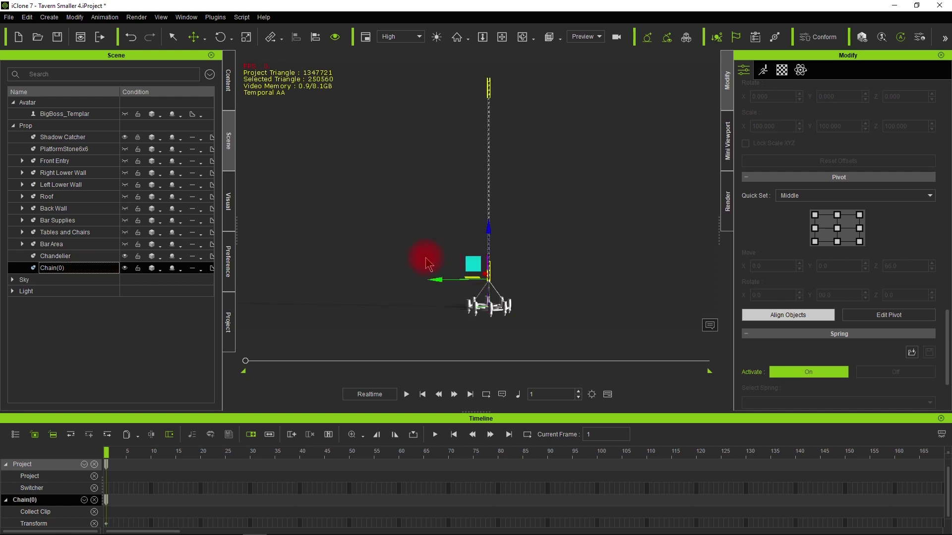
Use Pick Parent to make Chain(0) a child of the Chandelier
left_click(55, 268)
left_click(778, 173)
scroll(762, 150, "up", 1)
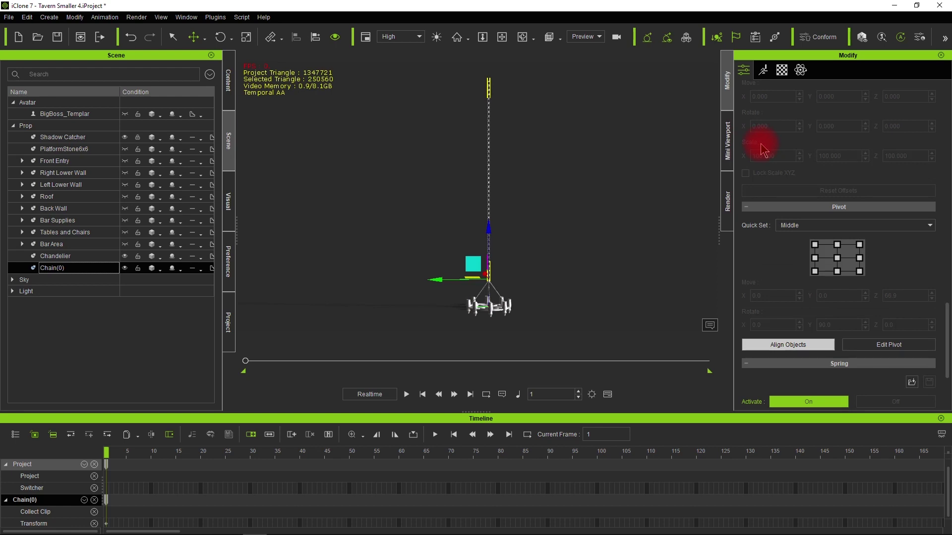
scroll(762, 149, "down", 4)
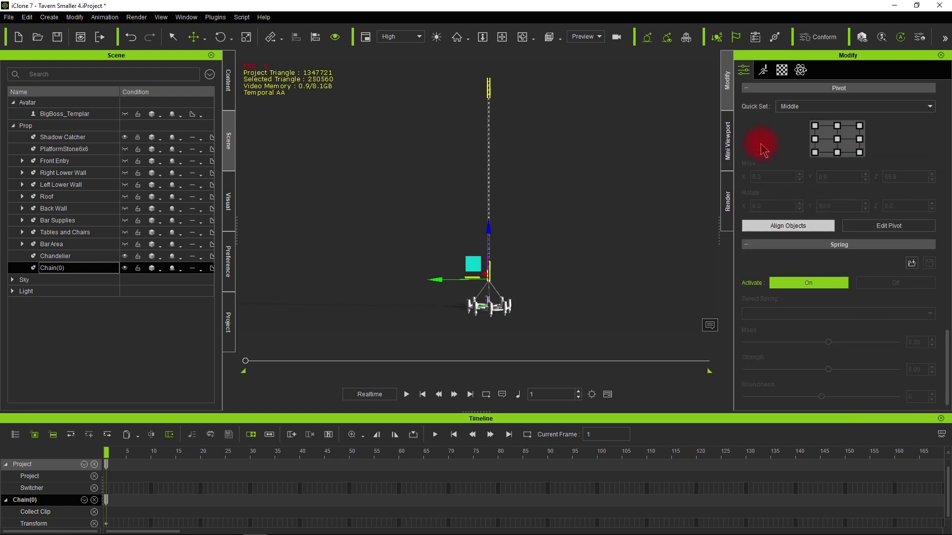
scroll(762, 150, "up", 15)
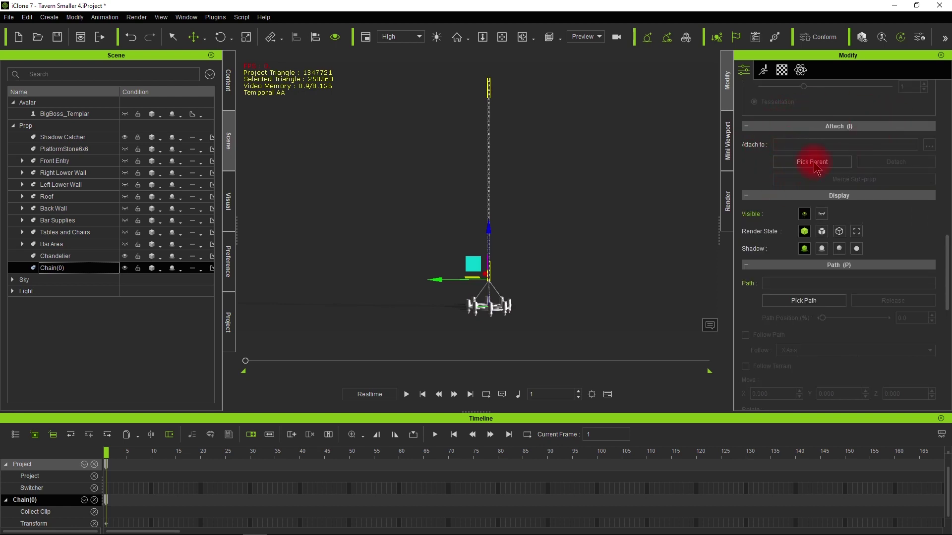
left_click(808, 162)
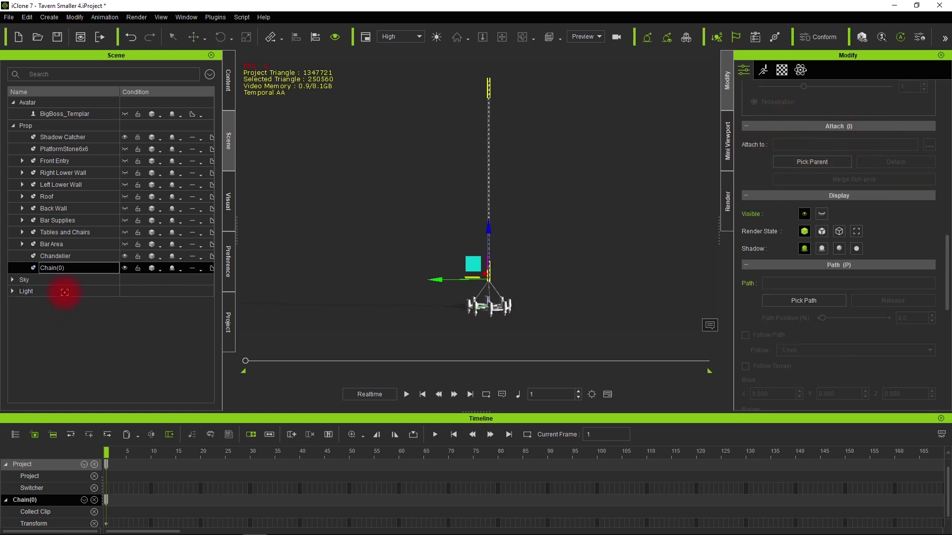
left_click(65, 257)
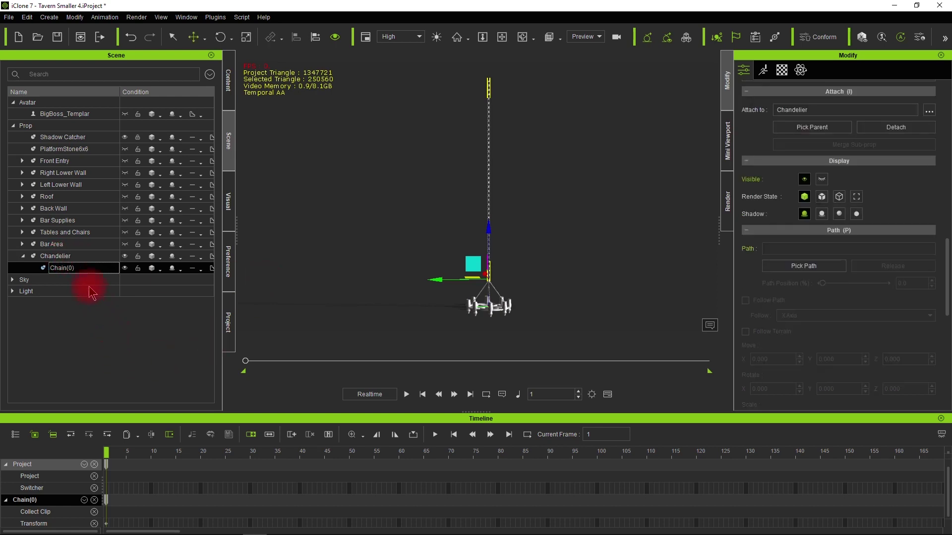
left_click(69, 256)
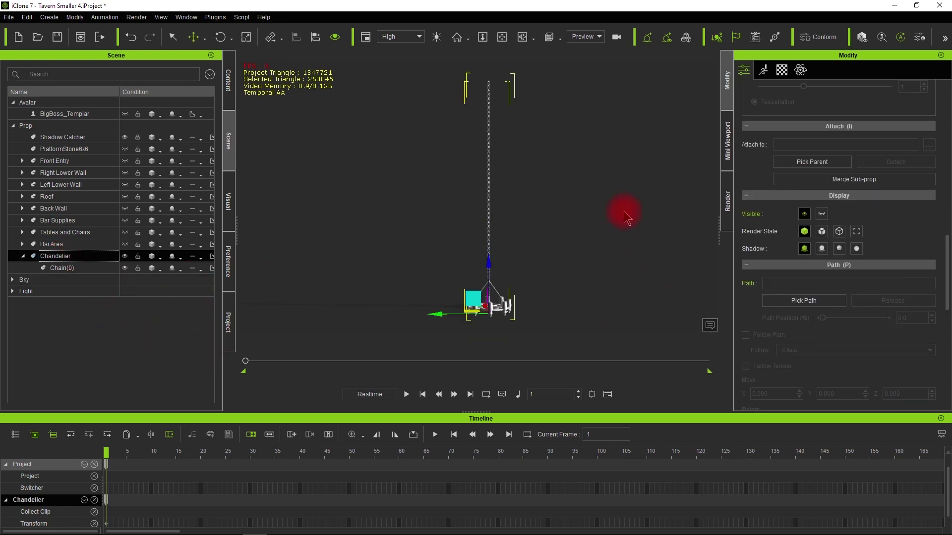
left_click(220, 37)
left_click_drag(465, 272, 485, 272)
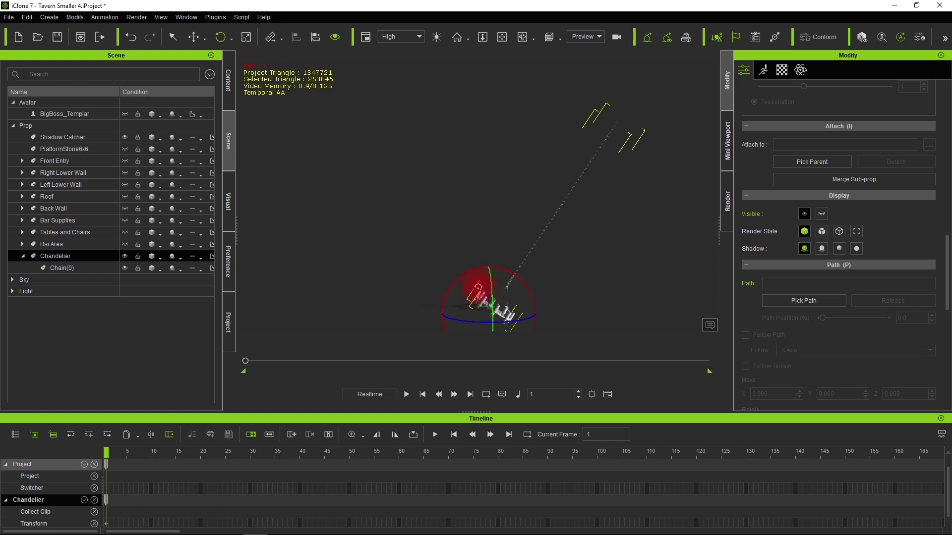
key("ctrl+z")
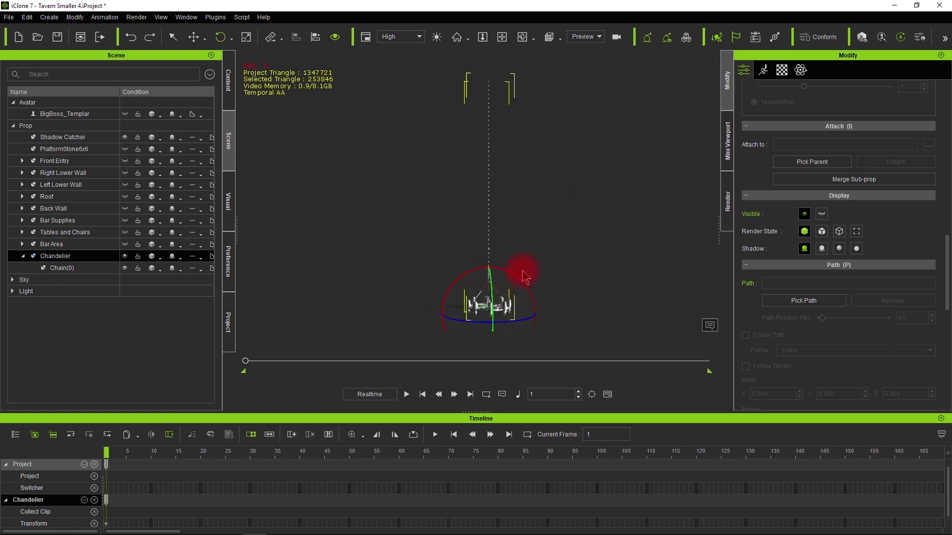
left_click_drag(529, 265, 127, 260, "alt")
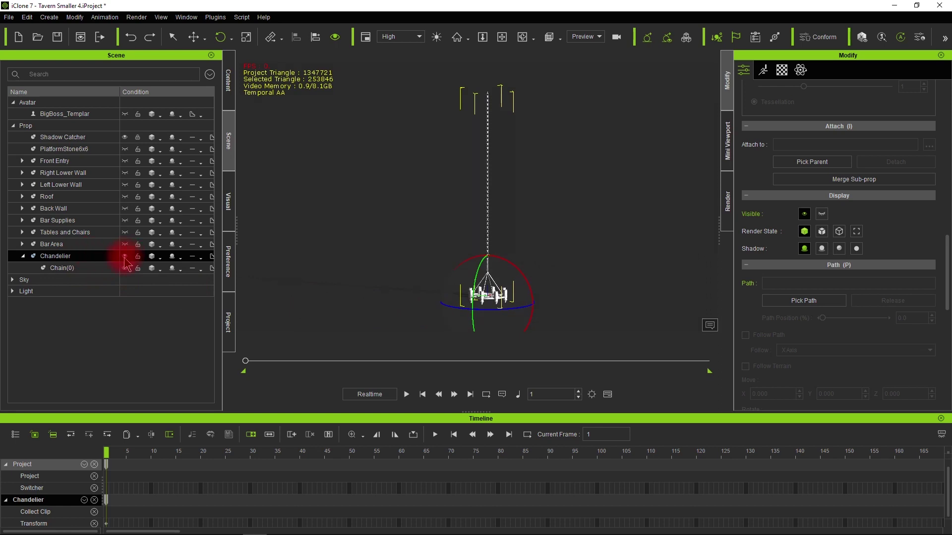
left_click(125, 256)
left_click(125, 256)
left_click(81, 256)
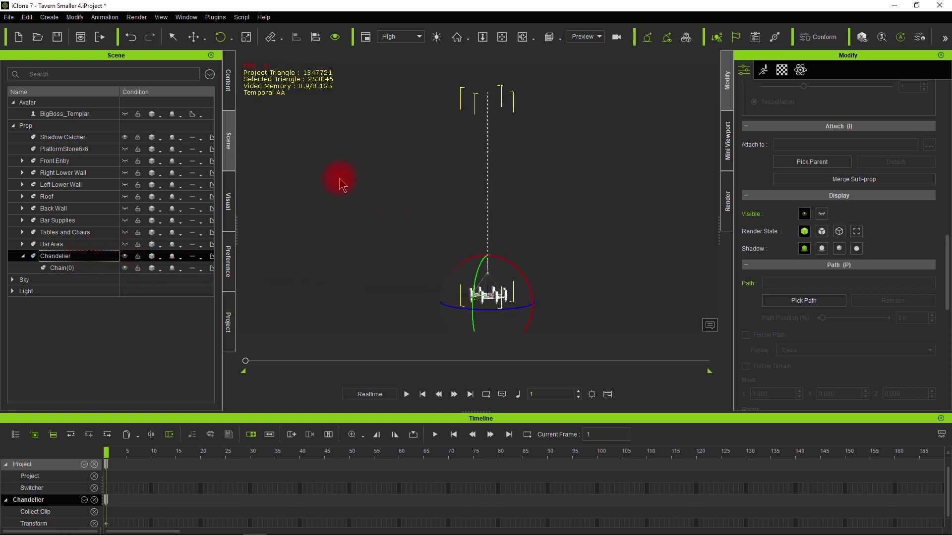
left_click(193, 37)
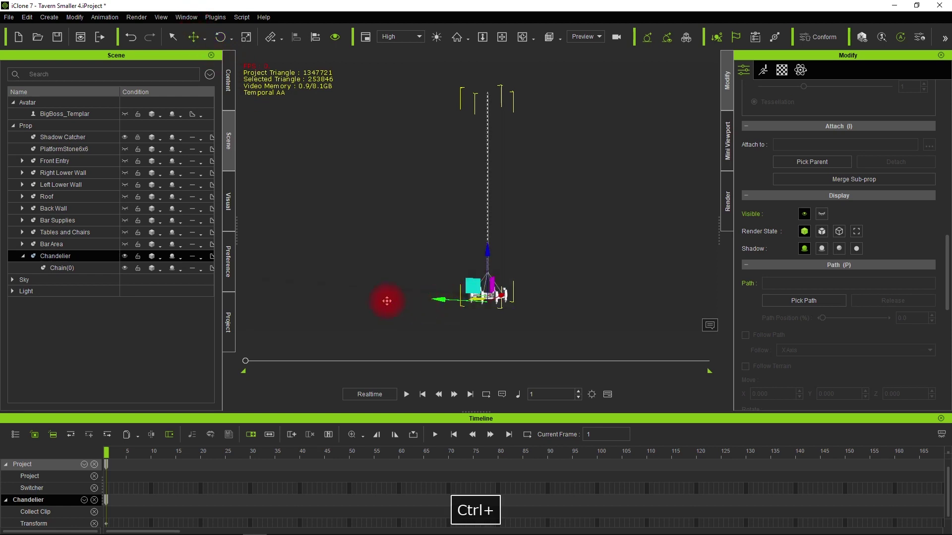
Ctrl-drag the chandelier sideways to create Chandelier(4) with its own Chain(0)
left_click_drag(378, 303, 388, 210, "ctrl")
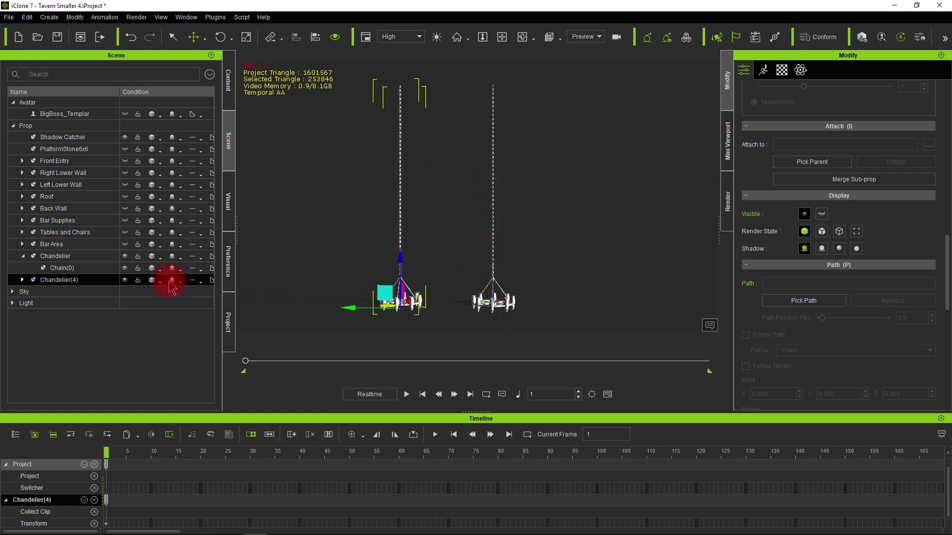
left_click(21, 281)
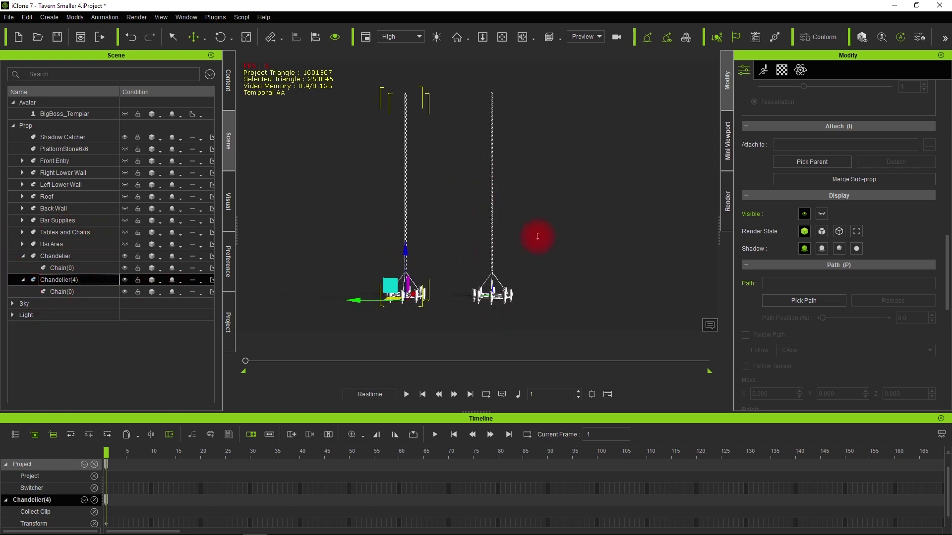
left_click_drag(538, 237, 510, 257, "alt")
left_click(33, 257, "ctrl")
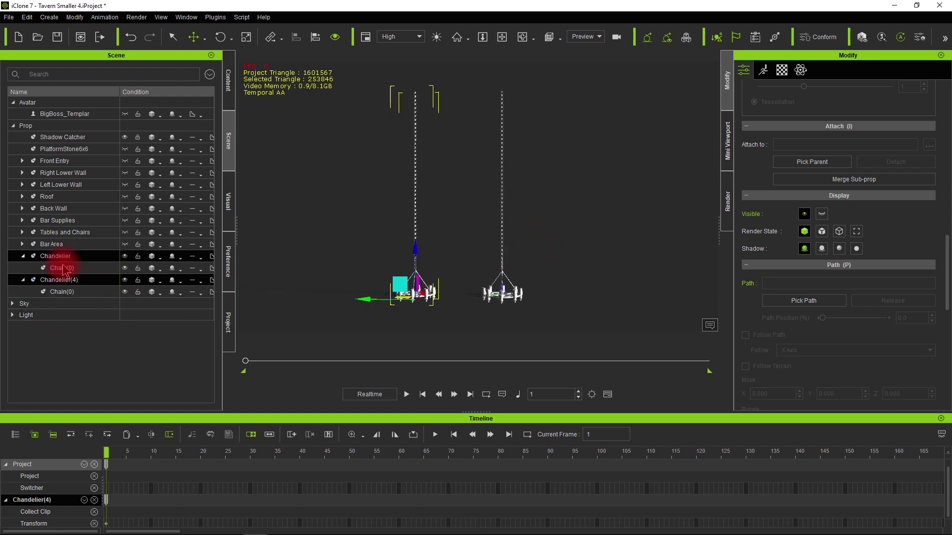
Collapse both chandelier rows and hide the original and copied chandeliers
left_click(82, 174)
left_click(20, 279)
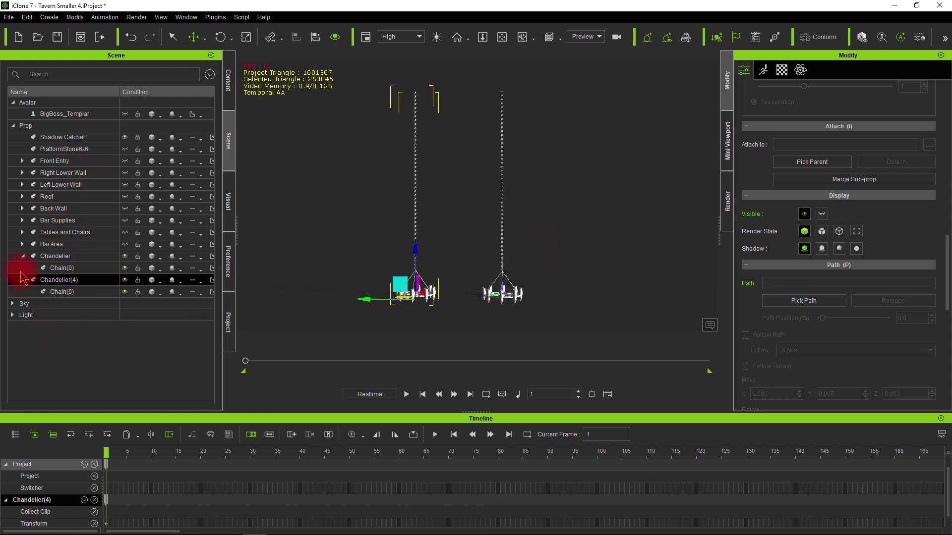
left_click(25, 257, "ctrl")
left_click(23, 256)
left_click(22, 268)
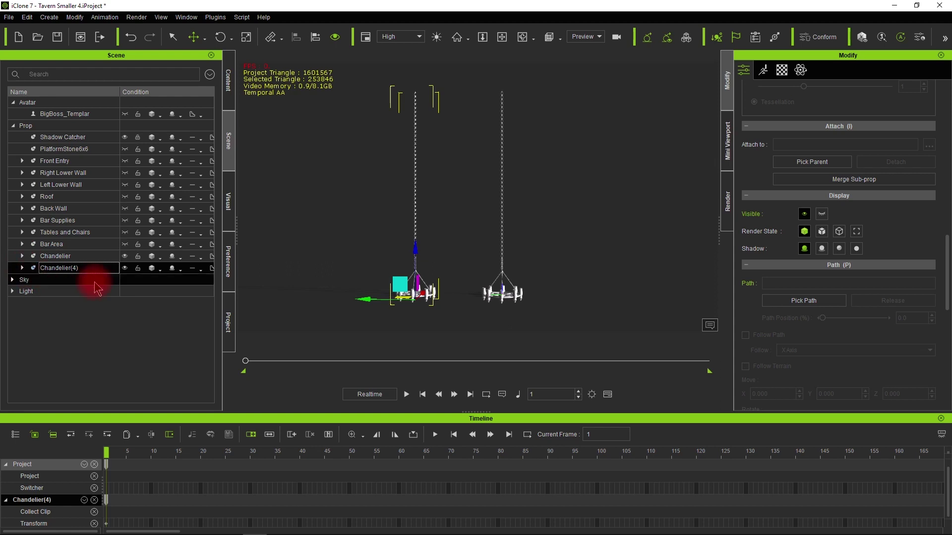
left_click(125, 268)
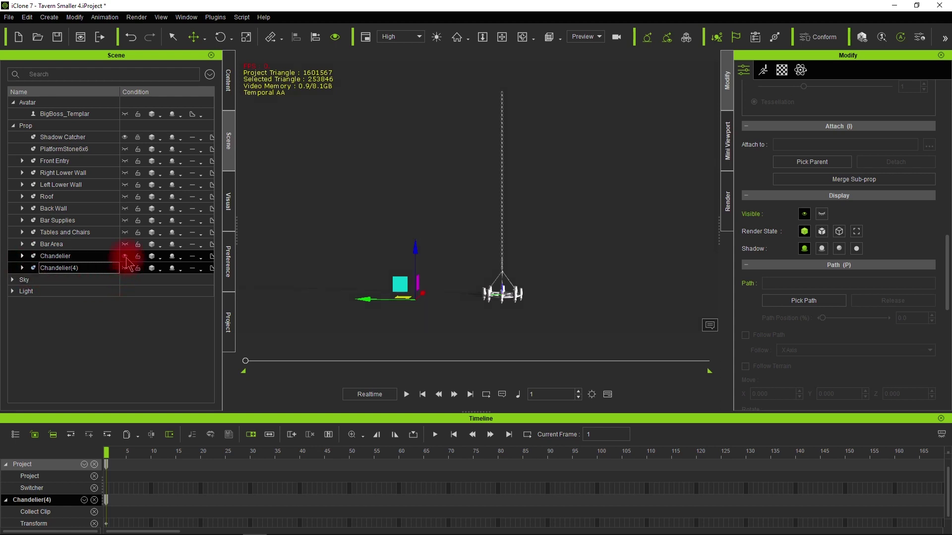
left_click(125, 256)
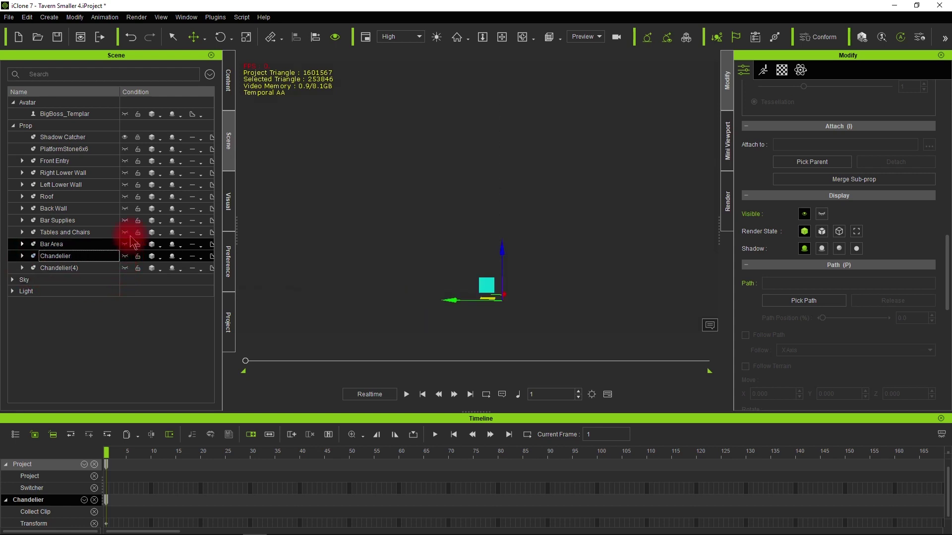
Show Bar Area, Tables and Chairs, Bar Supplies, the walls, Roof and PlatformStone6x6
left_click(125, 244)
left_click(125, 233)
left_click(125, 220)
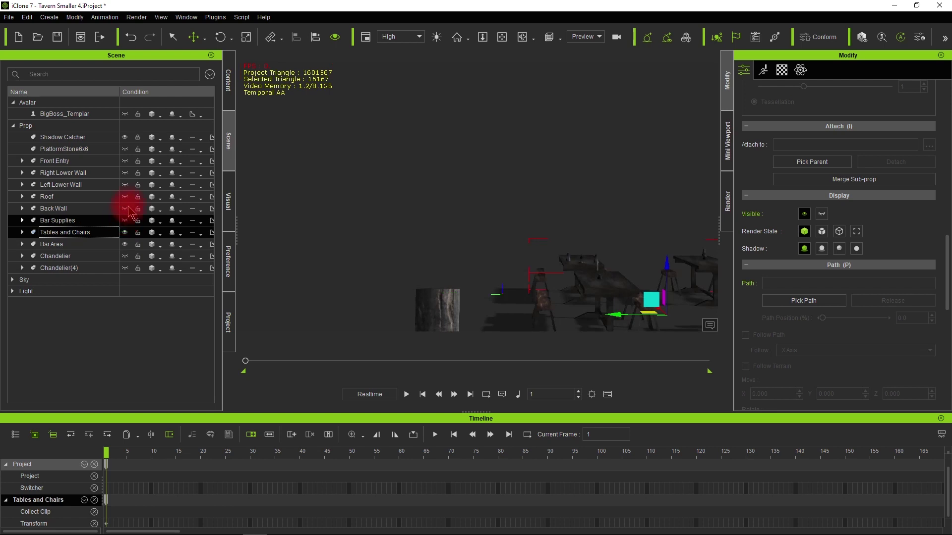
left_click(125, 209)
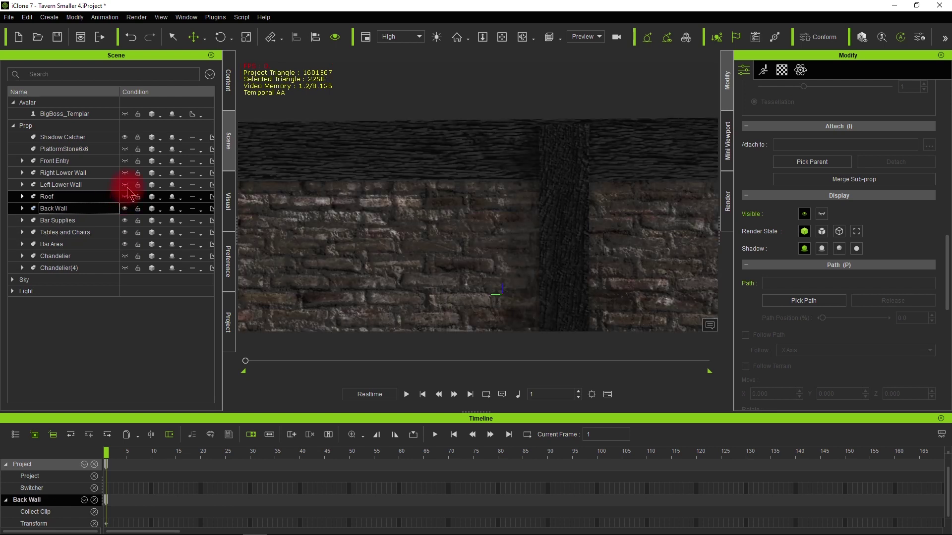
left_click(124, 197)
left_click(125, 185)
left_click(125, 173)
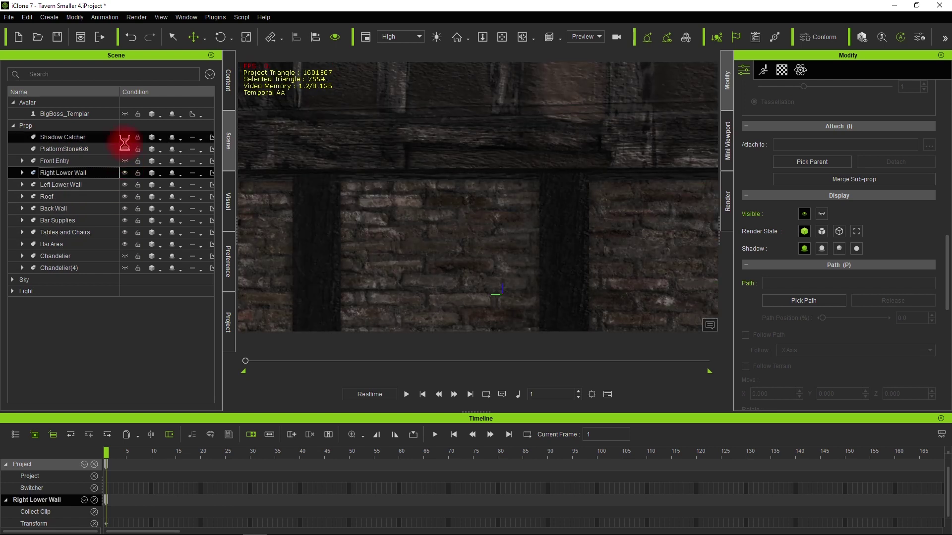
left_click(125, 149)
mouse_move(331, 245)
left_mouse_down("alt")
mouse_move(304, 248)
mouse_move(748, 254)
mouse_move(733, 263)
mouse_move(948, 251)
mouse_move(616, 269)
mouse_move(591, 265)
mouse_move(557, 225)
mouse_move(556, 234)
mouse_move(540, 225)
mouse_move(542, 248)
mouse_move(542, 219)
mouse_move(480, 202)
mouse_move(443, 215)
mouse_move(218, 219)
left_mouse_up("alt")
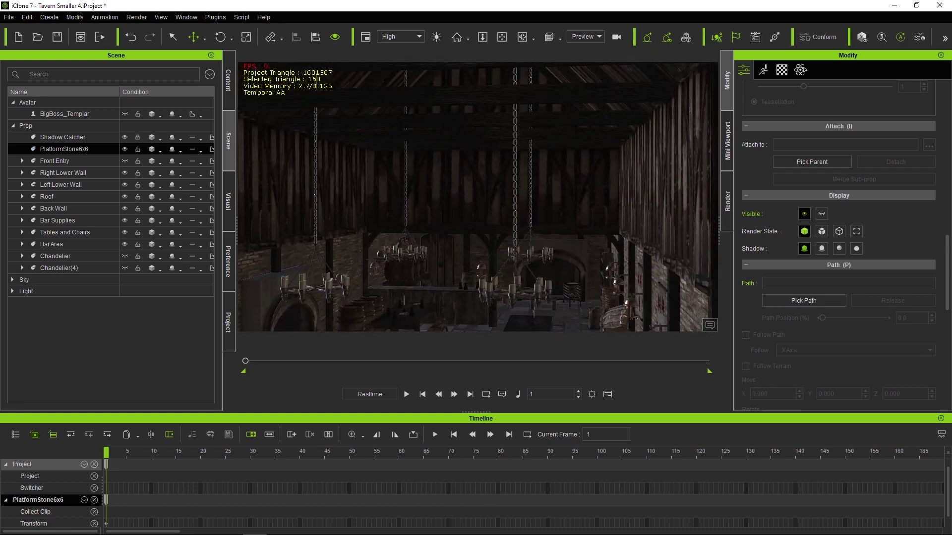